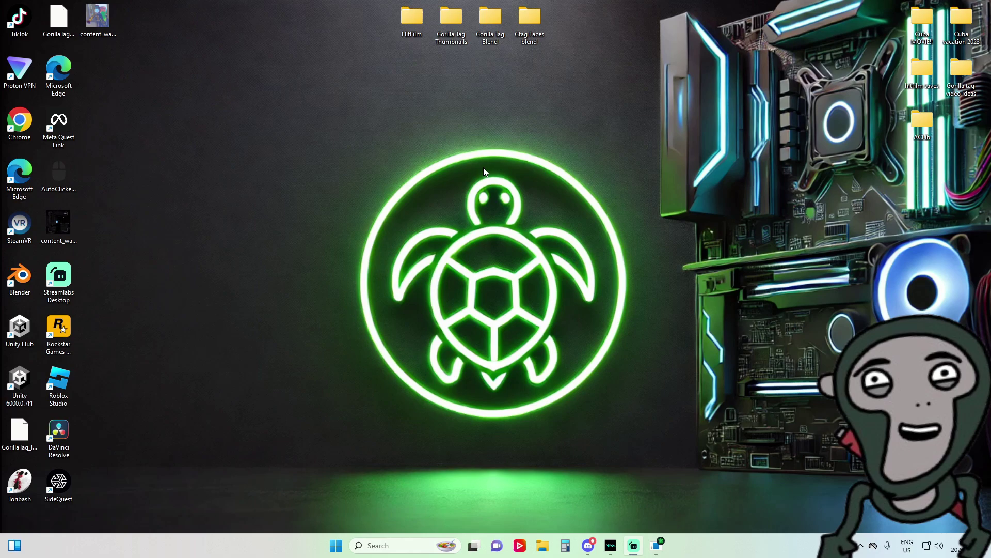
- Switch to Discord, open the Chelonian Chats videos channel, and view an offline member's profile
{"action": "left_click", "coordinate": [588, 545]}
{"action": "left_click", "coordinate": [90, 314]}
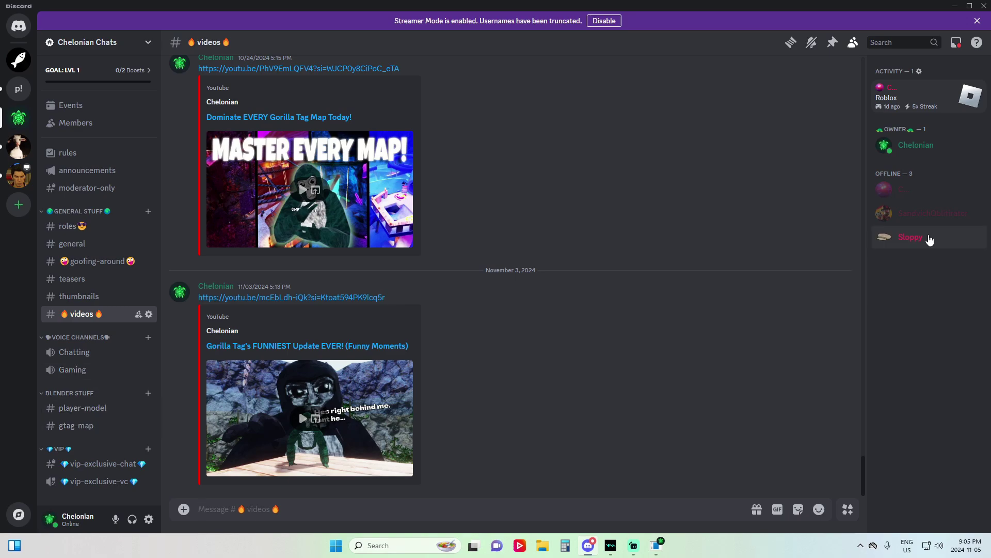
{"action": "left_click", "coordinate": [930, 239]}
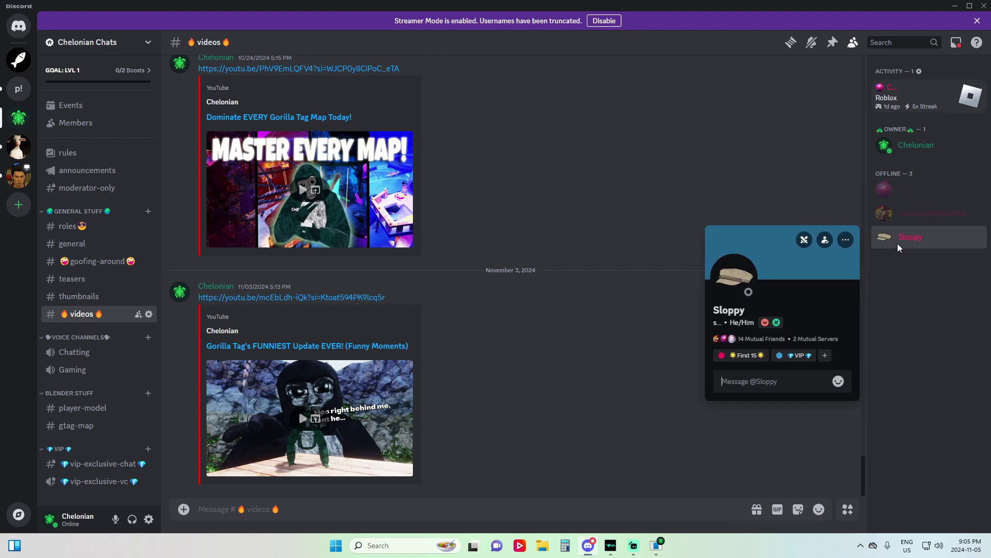
{"action": "left_click", "coordinate": [910, 280]}
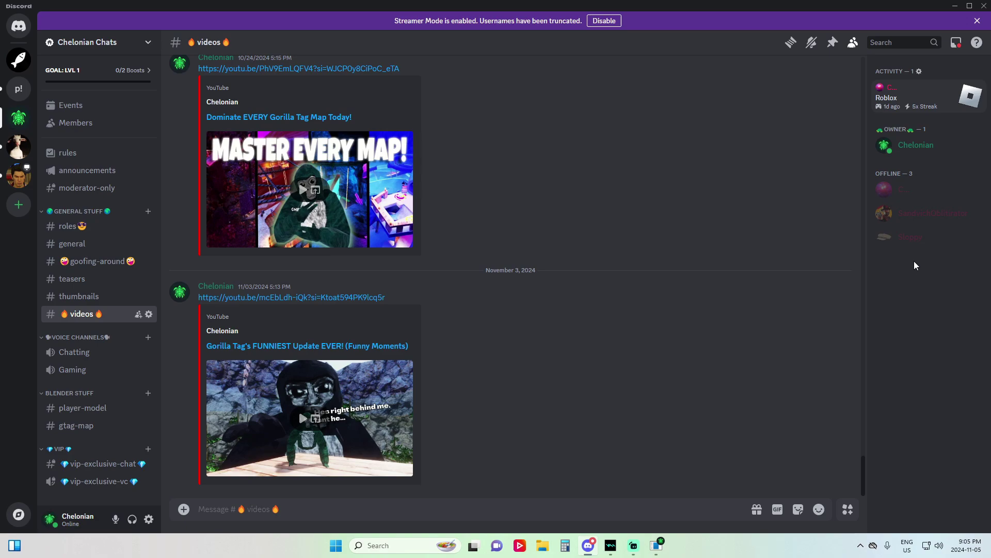
{"action": "left_click", "coordinate": [909, 238]}
{"action": "left_click", "coordinate": [912, 281]}
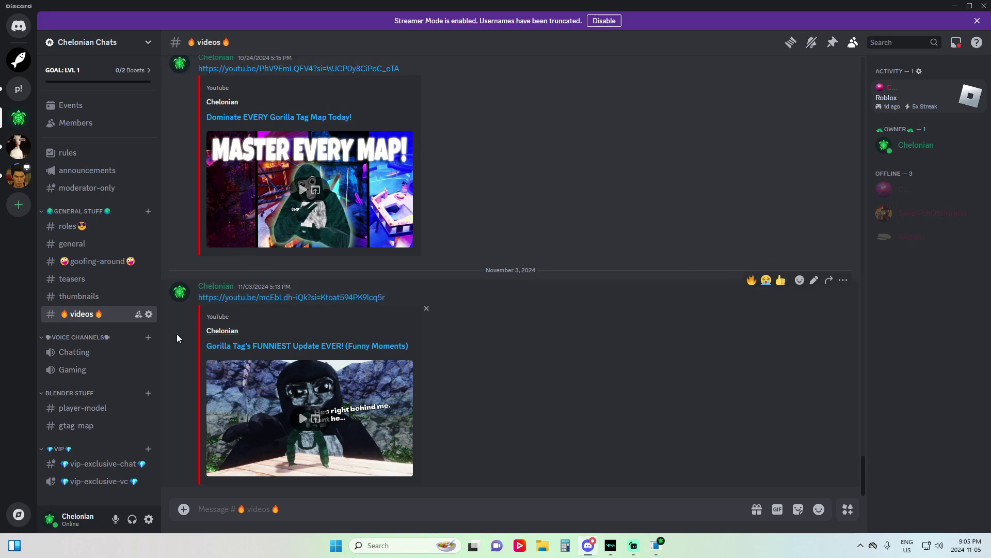
- Copy the GitHub link to the Gorilla_IK_Rig repository from the player-model channel
{"action": "left_click", "coordinate": [75, 412]}
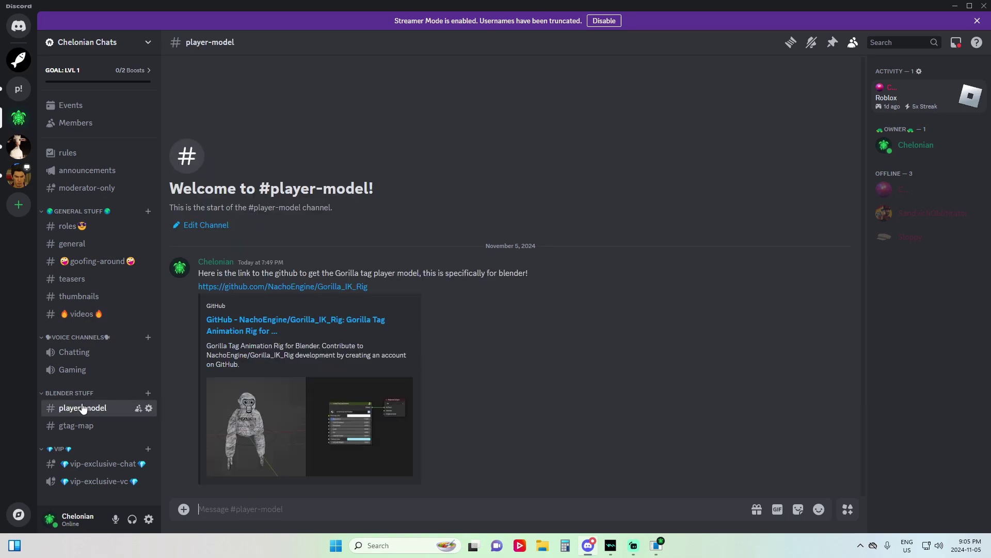
{"action": "right_click", "coordinate": [254, 287]}
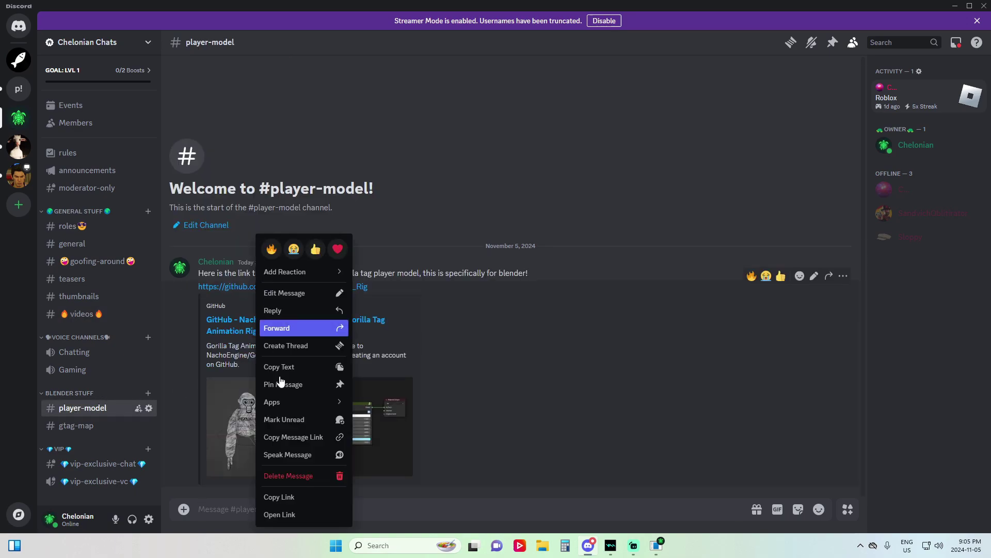
{"action": "left_click", "coordinate": [304, 499]}
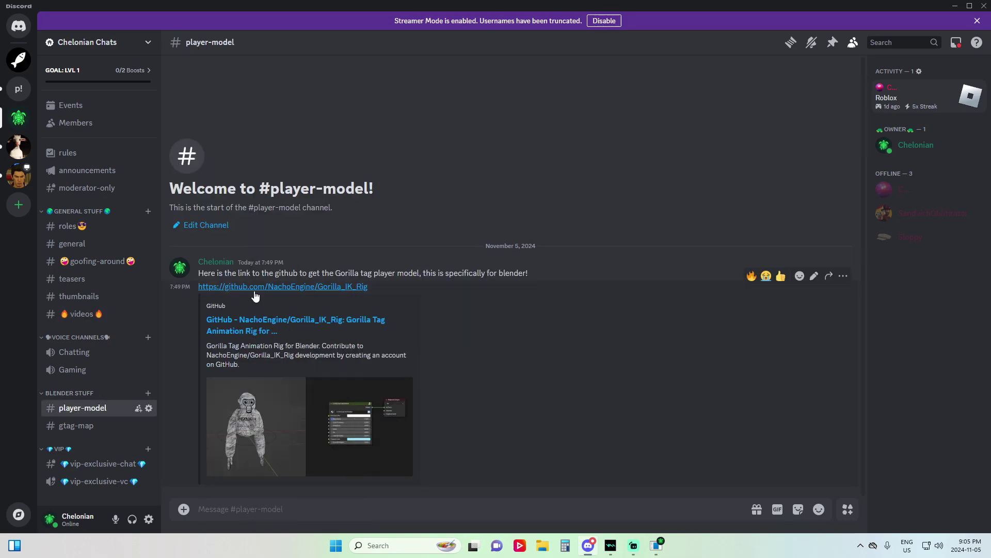
{"action": "right_click", "coordinate": [255, 290]}
{"action": "left_click", "coordinate": [284, 498]}
- Switch to Chrome and load the copied Gorilla_IK_Rig GitHub repository link
{"action": "left_click", "coordinate": [656, 545]}
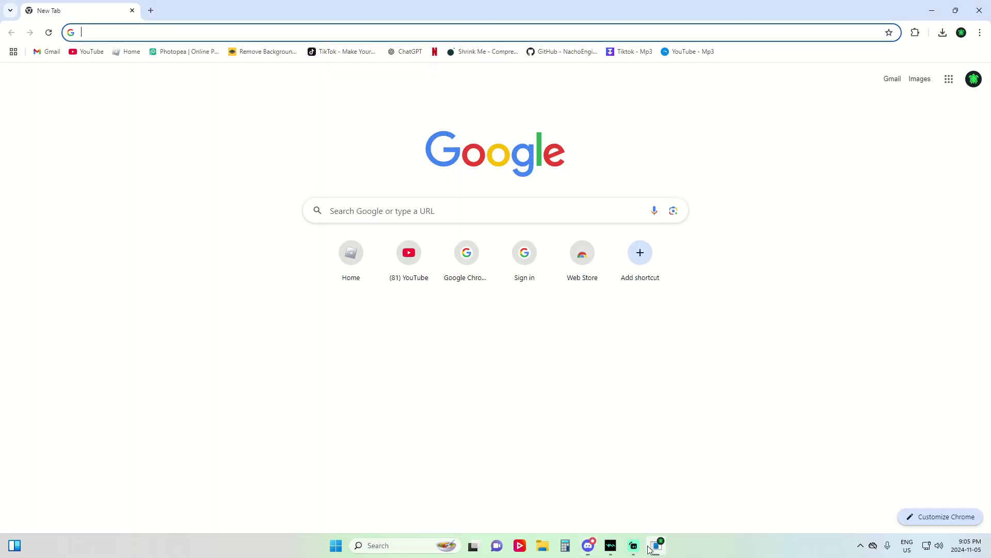
{"action": "left_click", "coordinate": [165, 32]}
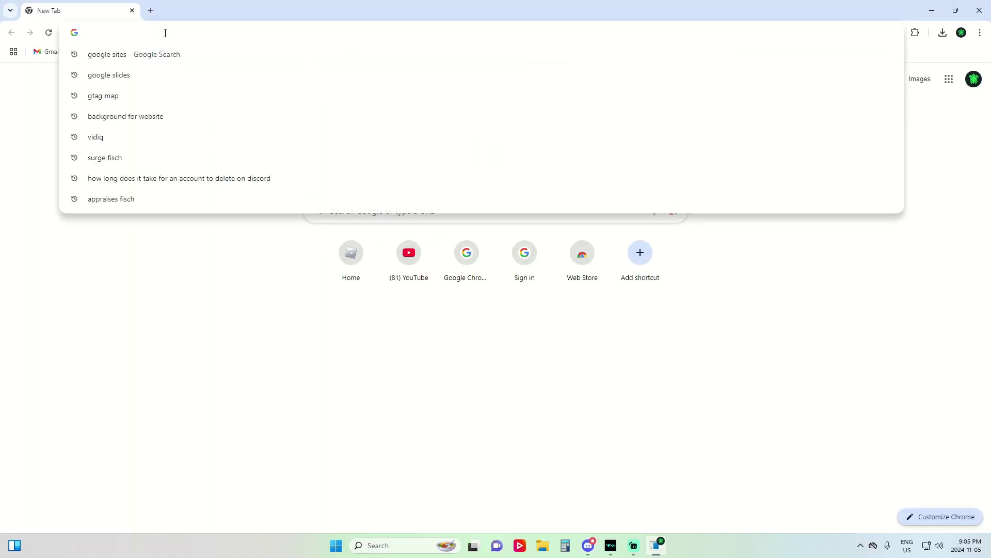
{"action": "type", "text": "https://github.com/NachoEngine/Gorilla_IK_Rig"}
{"action": "key", "text": "Return"}
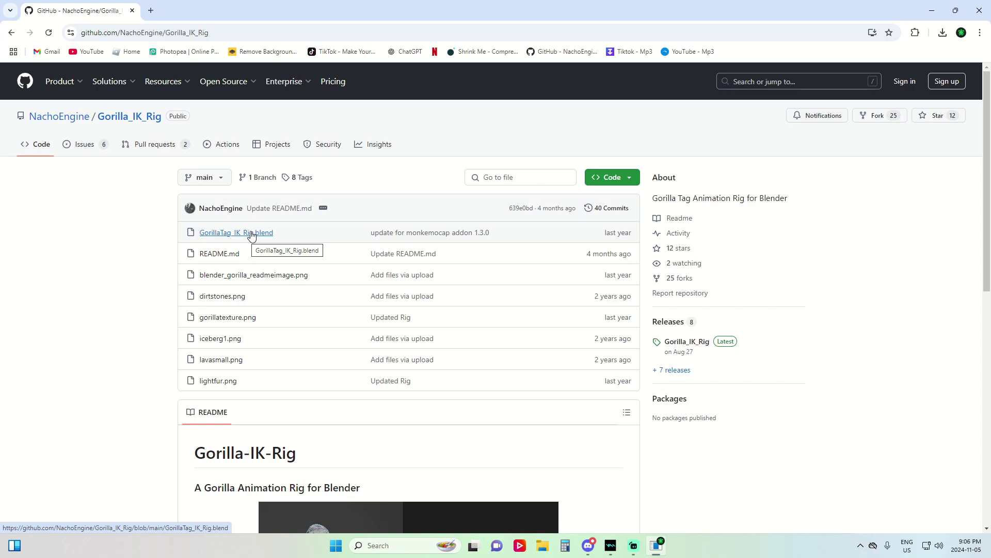
- Download the raw GorillaTag_IK_Rig.blend file from the repository, dismissing any prompt to open it
{"action": "left_click", "coordinate": [233, 233]}
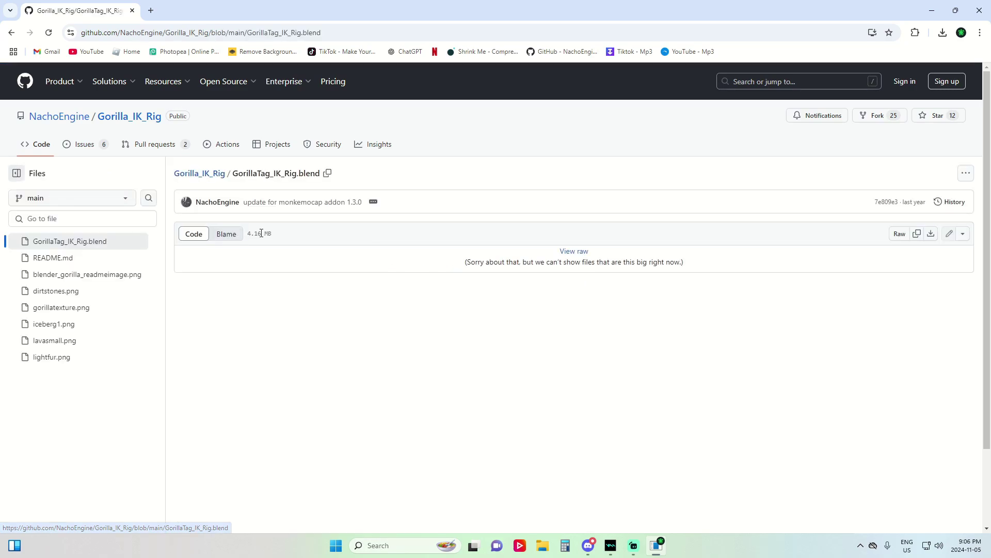
{"action": "left_click", "coordinate": [933, 234]}
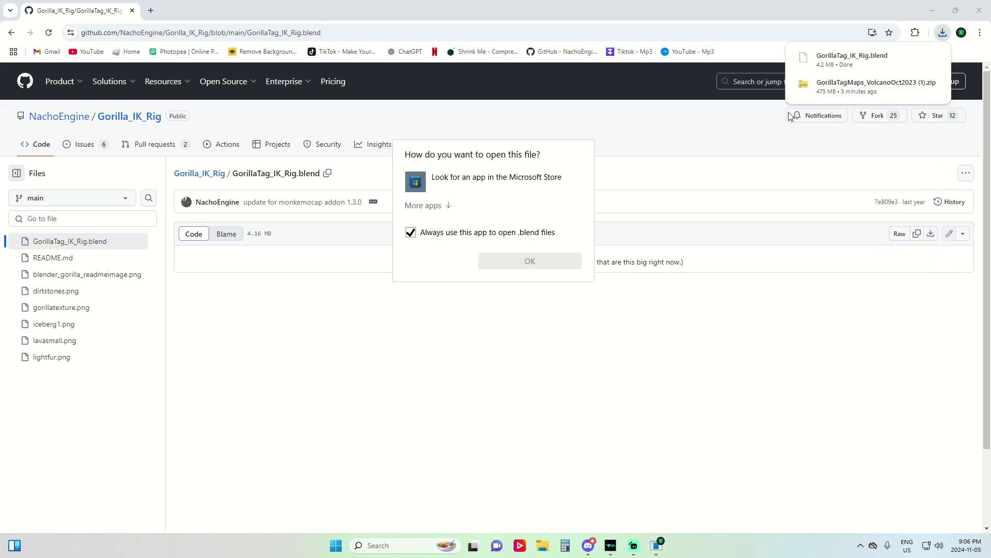
{"action": "left_click", "coordinate": [595, 328]}
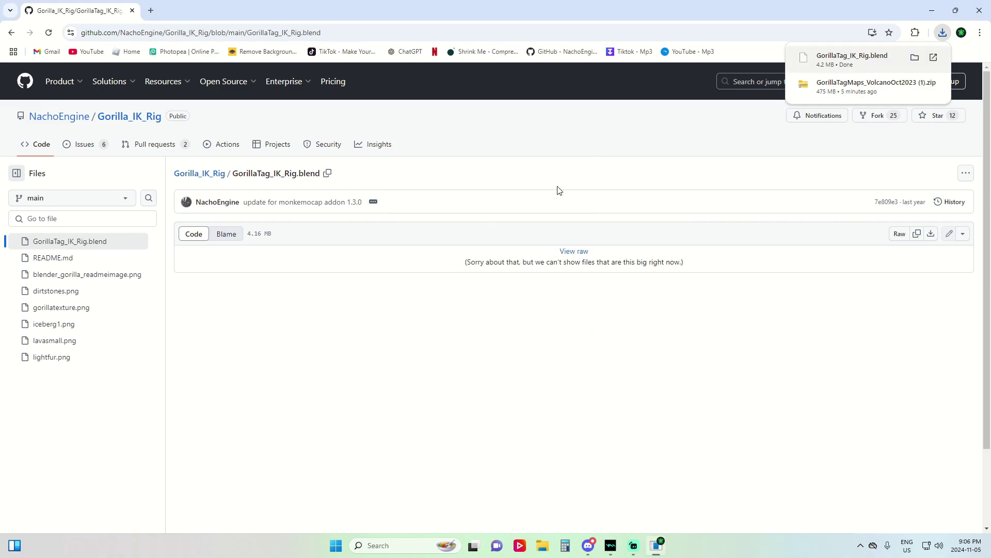
{"action": "right_click", "coordinate": [876, 82]}
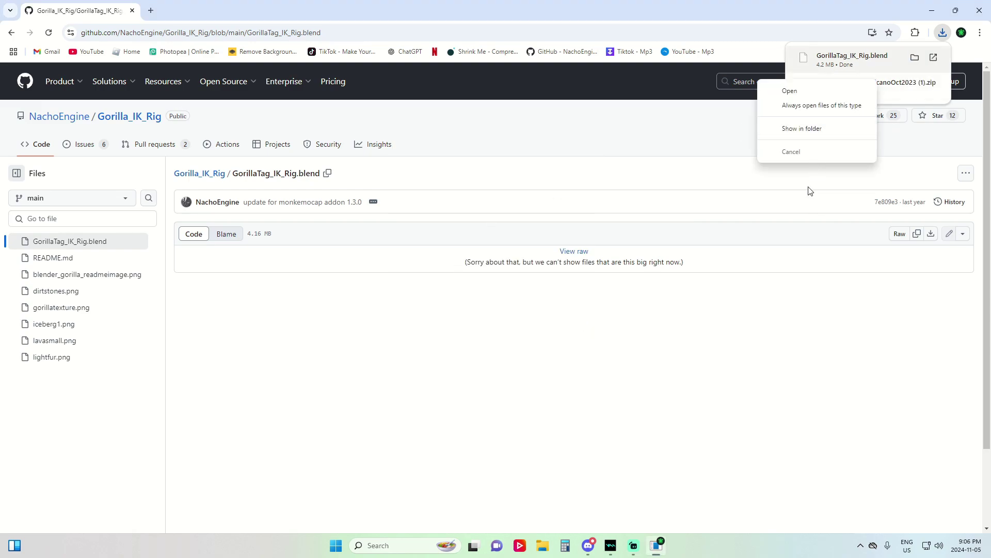
{"action": "left_click", "coordinate": [808, 191]}
- Open a new browser tab, then copy the Google Slides map link from the gtag-map channel in Discord
{"action": "left_click", "coordinate": [151, 11]}
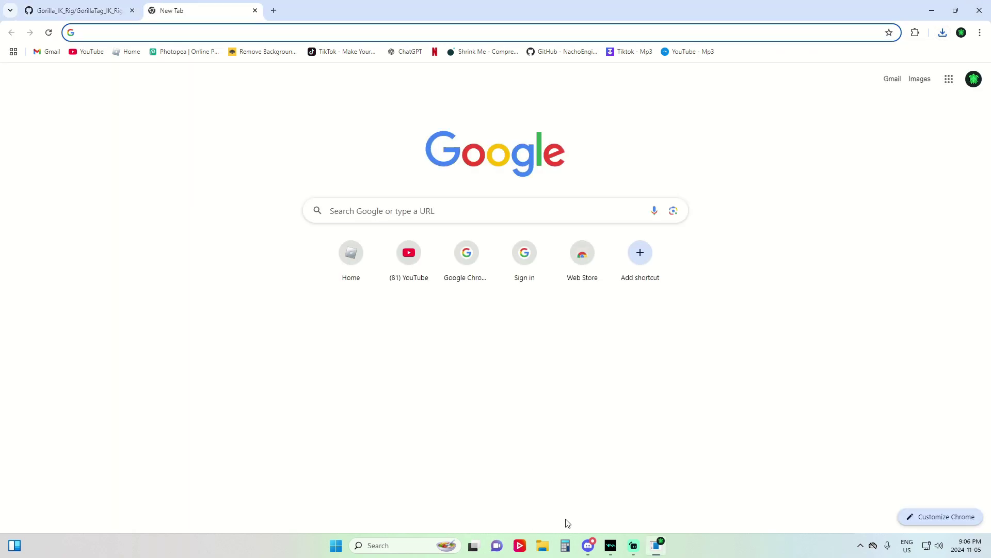
{"action": "left_click", "coordinate": [588, 545]}
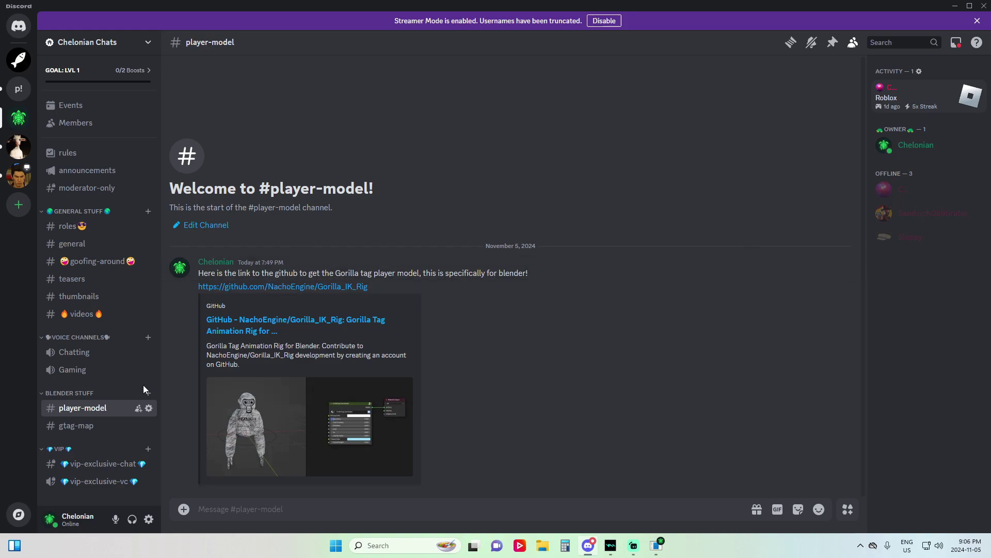
{"action": "left_click", "coordinate": [83, 426]}
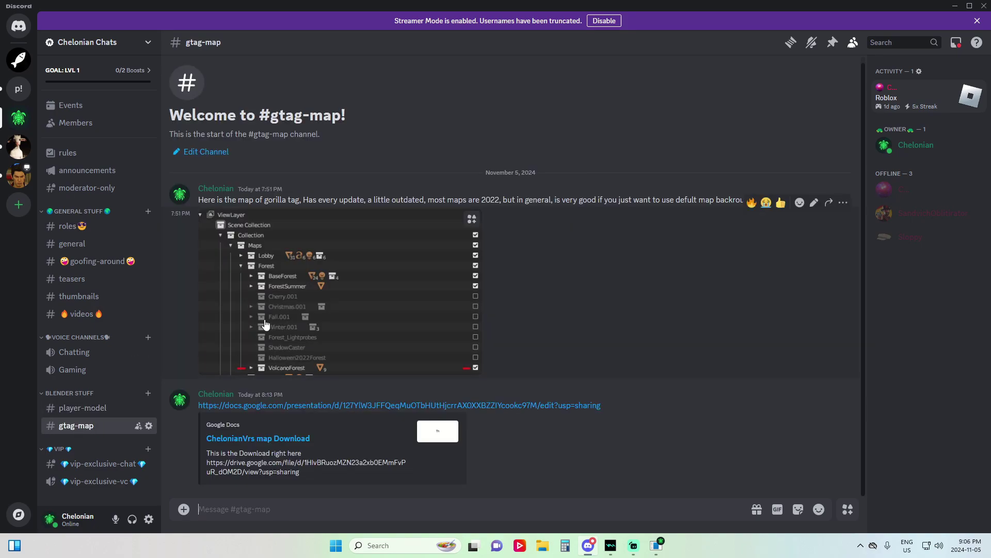
{"action": "right_click", "coordinate": [270, 406]}
{"action": "left_click", "coordinate": [301, 490]}
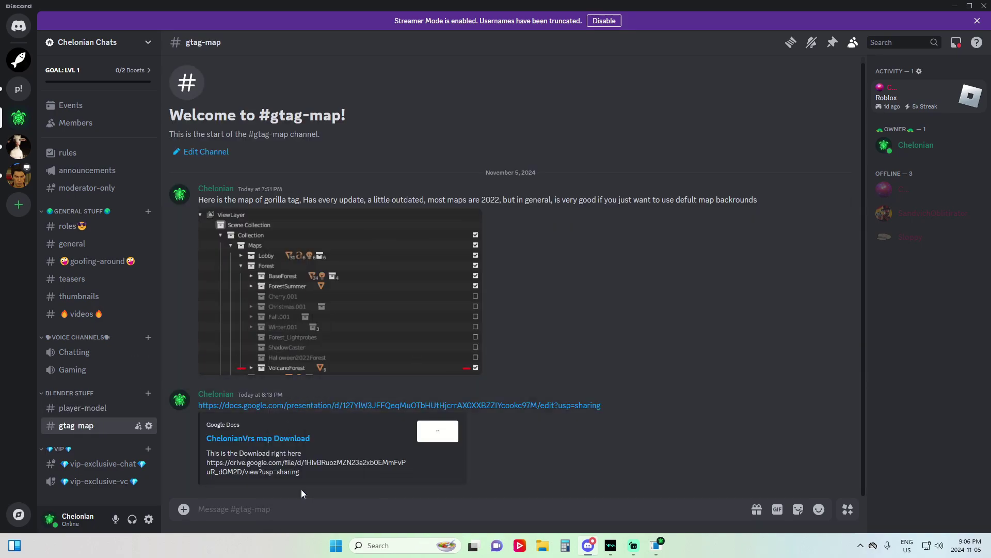
- Switch back to Chrome and load the copied Google Slides presentation link in the new tab
{"action": "left_click", "coordinate": [657, 545]}
{"action": "left_click", "coordinate": [227, 32]}
{"action": "key", "text": "ctrl+v"}
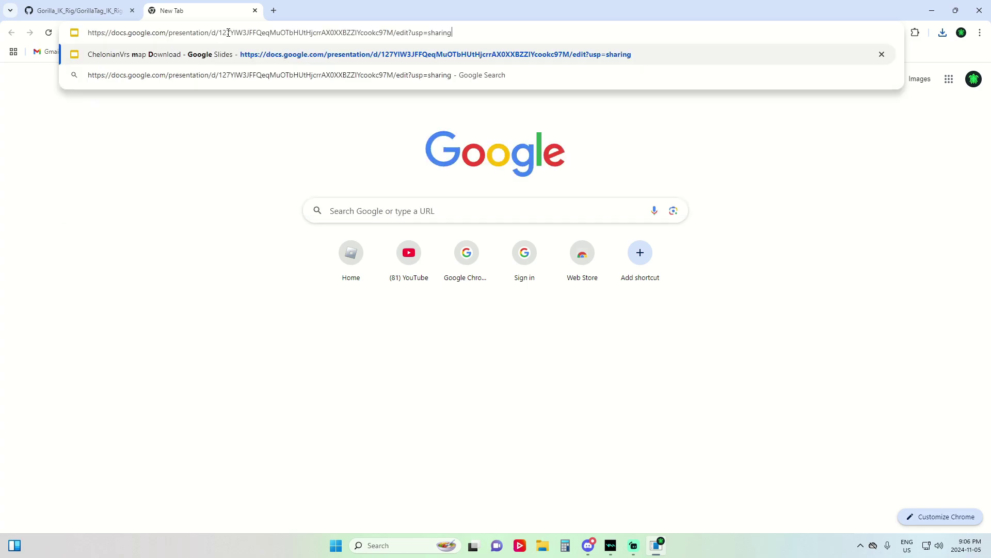
{"action": "key", "text": "Return"}
- Follow the Google Drive link on the slide and download GorillaTagMaps_VolcanoOct2023.zip despite the virus scan warning
{"action": "left_click", "coordinate": [413, 324]}
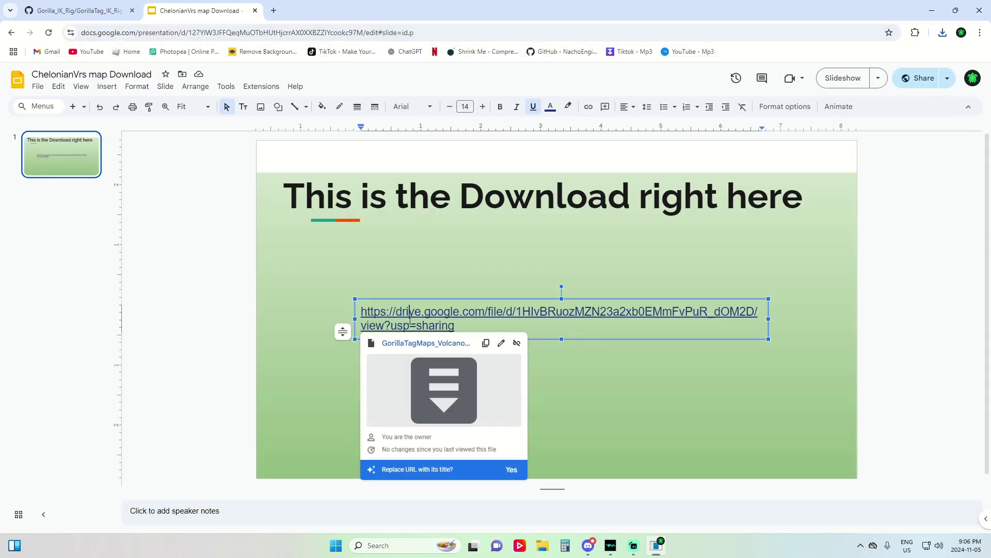
{"action": "left_click", "coordinate": [407, 326]}
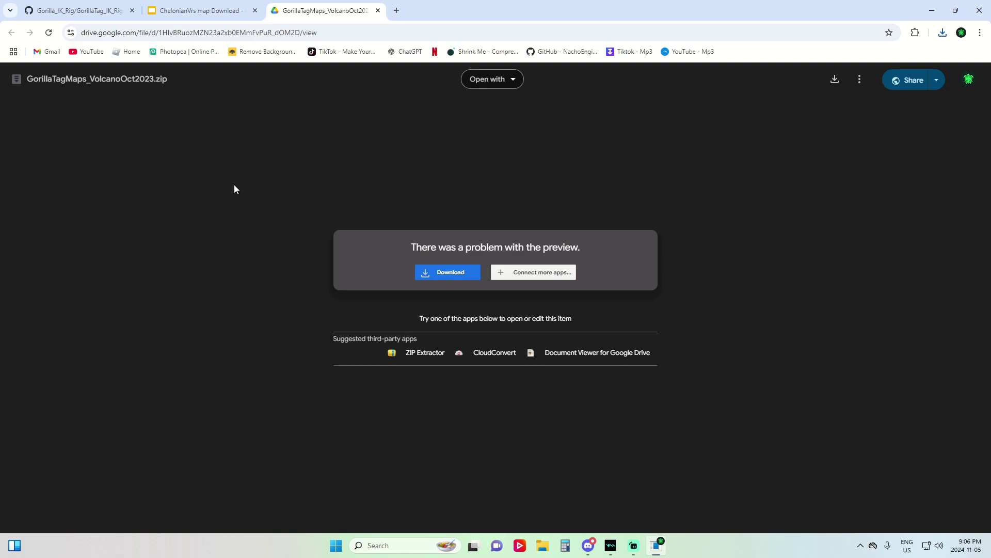
{"action": "left_click", "coordinate": [439, 272]}
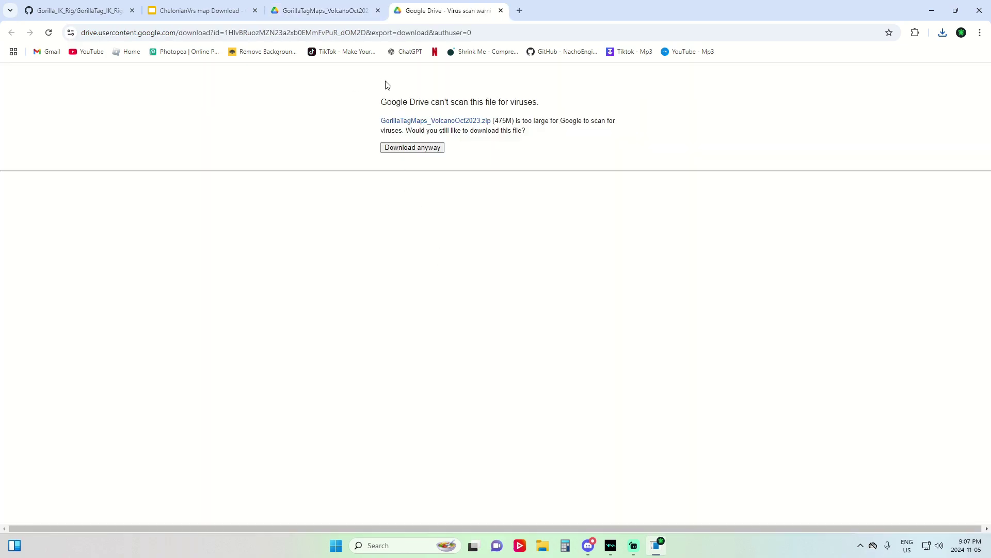
{"action": "left_click", "coordinate": [416, 147]}
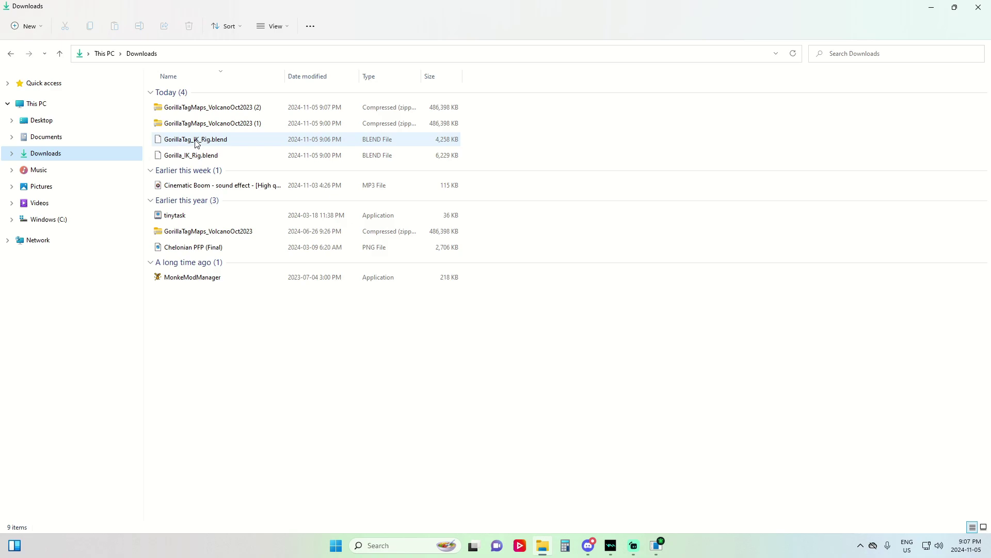
- Examine the downloaded GorillaTagMaps_VolcanoOct2023 archives in the Downloads folder
{"action": "left_click", "coordinate": [189, 108]}
{"action": "double_click", "coordinate": [194, 231]}
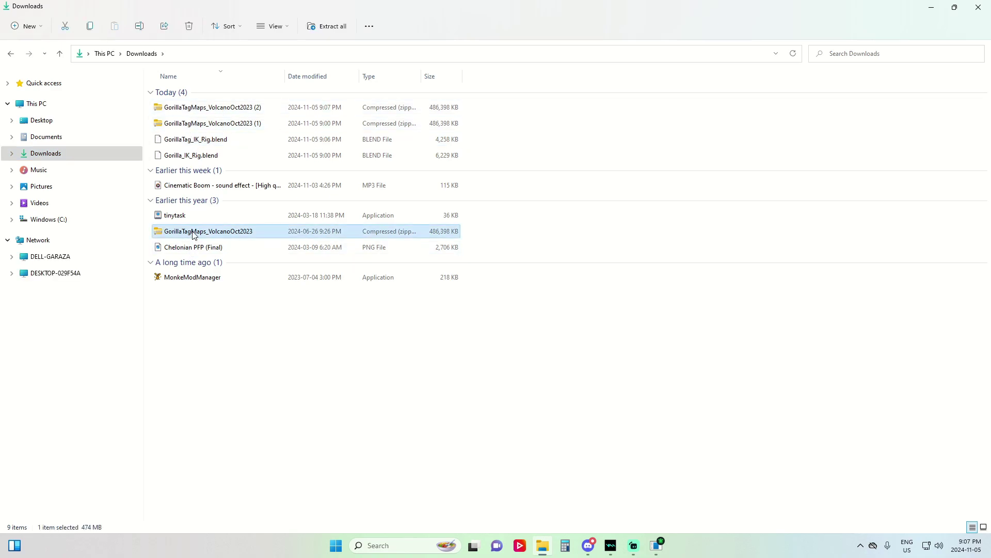
{"action": "left_click", "coordinate": [16, 53]}
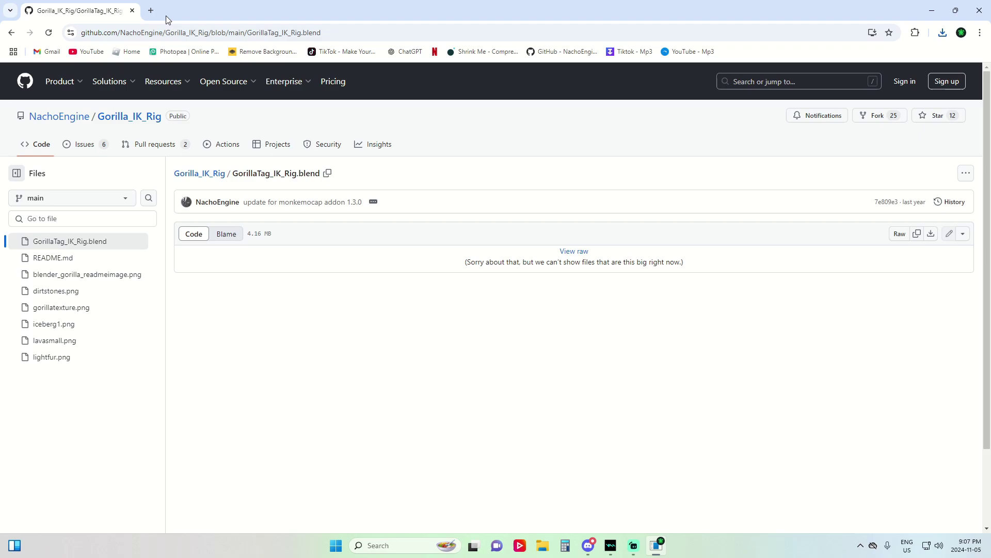
- Close the GitHub page in Chrome and clear the remaining windows to reveal the desktop
{"action": "left_click", "coordinate": [131, 11]}
{"action": "left_click", "coordinate": [950, 6]}
{"action": "left_click", "coordinate": [932, 39]}
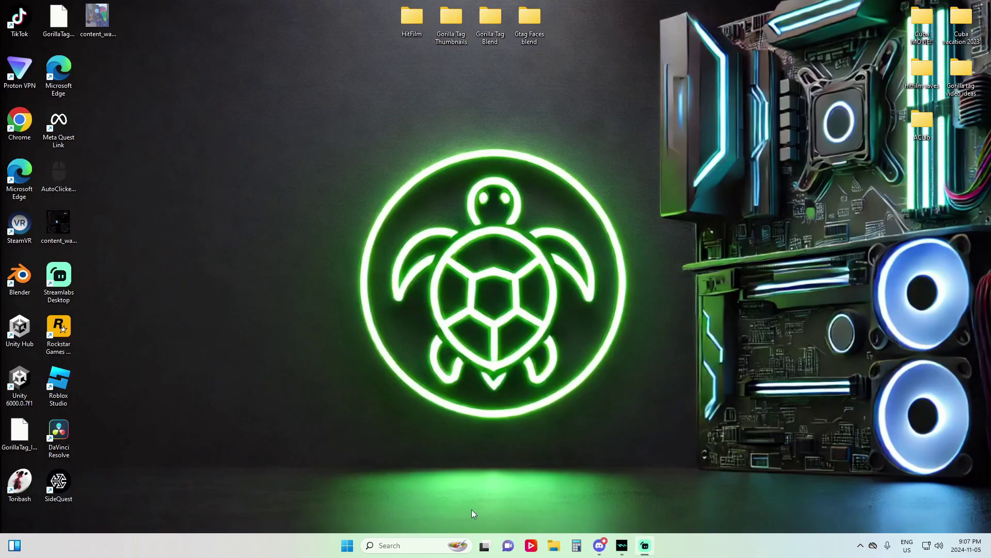
- Search for and launch Blender, and dismiss its splash screen
{"action": "left_click", "coordinate": [407, 547]}
{"action": "type", "text": "bl"}
{"action": "left_click", "coordinate": [388, 223]}
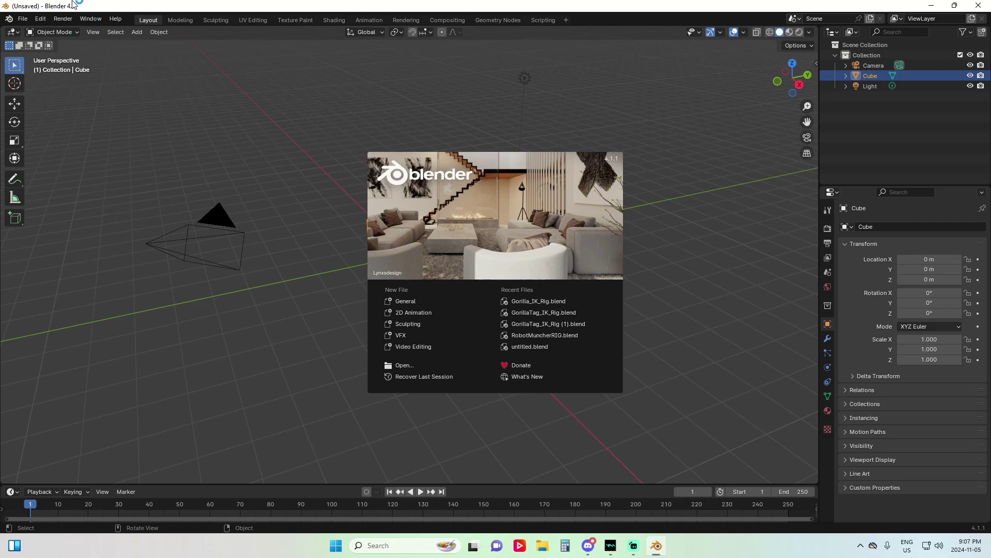
{"action": "left_click", "coordinate": [209, 165]}
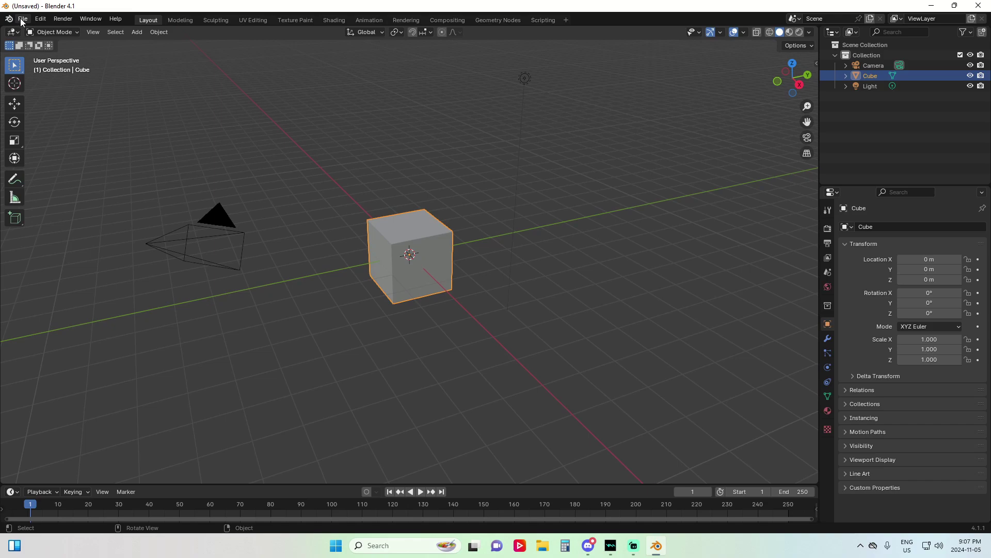
- Open Gorilla_IK_Rig.blend from the Downloads folder
{"action": "middle_click_drag", "start_coordinate": [249, 194], "coordinate": [226, 184]}
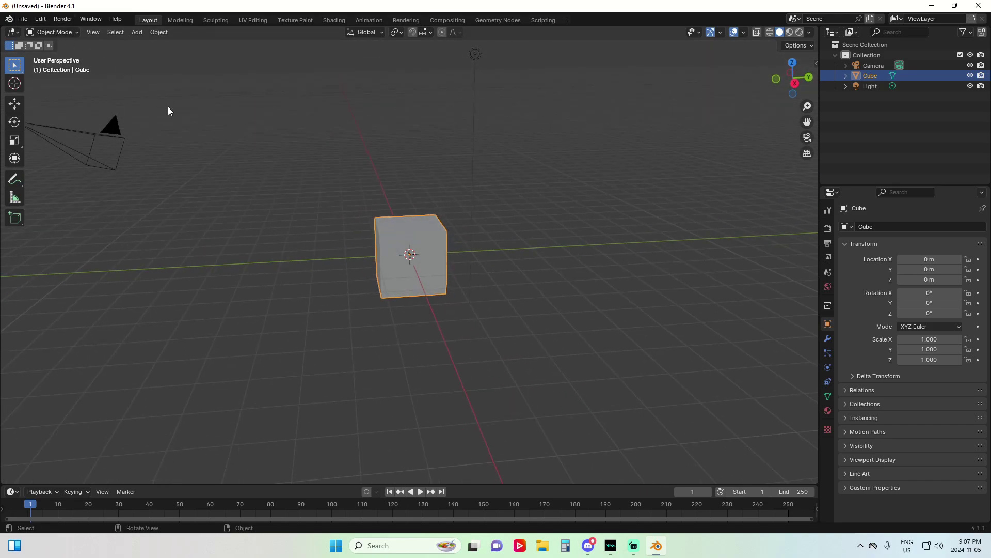
{"action": "middle_click_drag", "start_coordinate": [202, 219], "coordinate": [258, 238]}
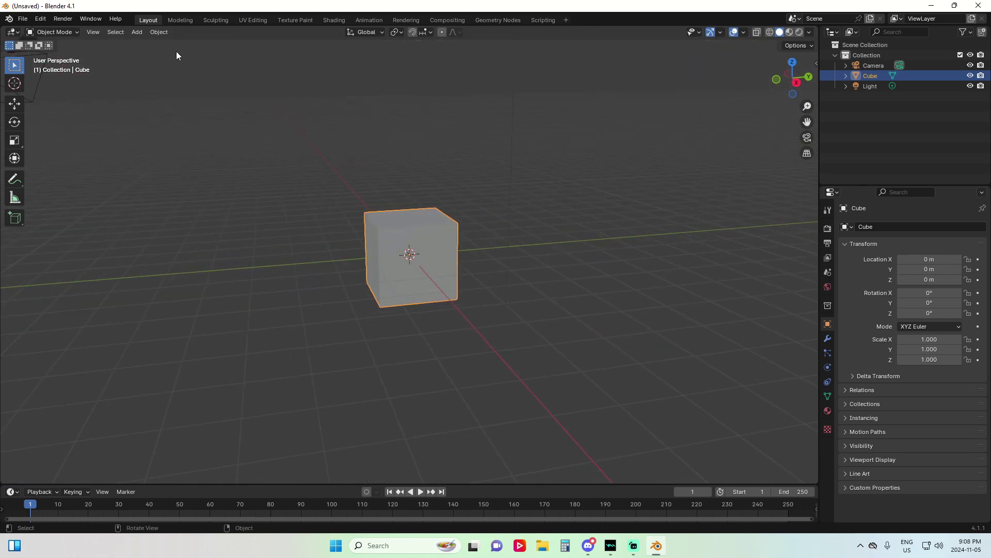
{"action": "left_click", "coordinate": [24, 20]}
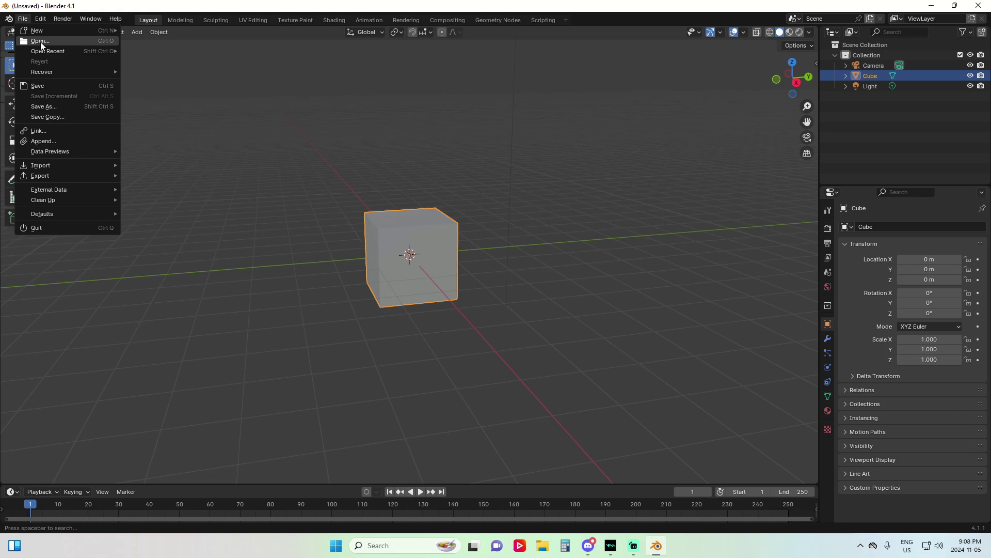
{"action": "left_click", "coordinate": [41, 42]}
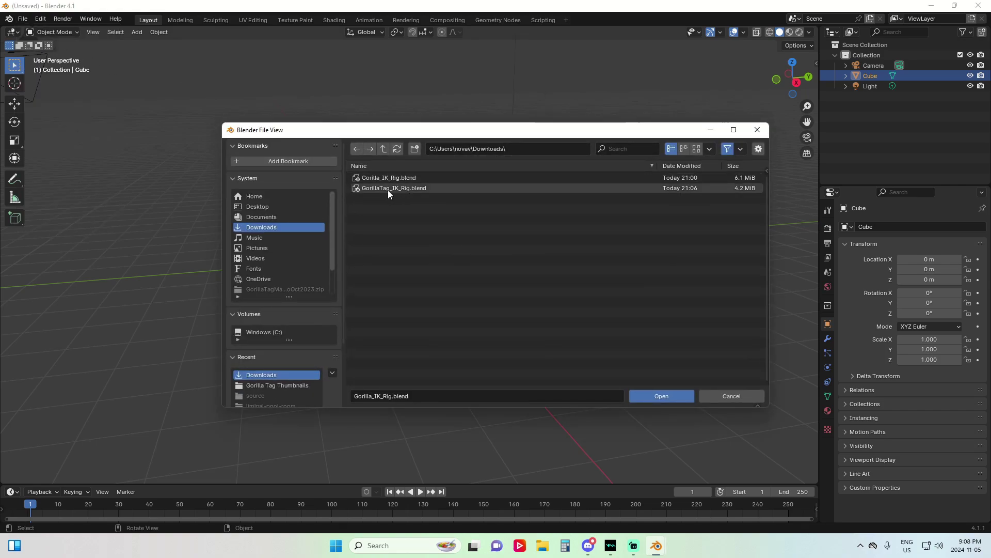
{"action": "double_click", "coordinate": [438, 178]}
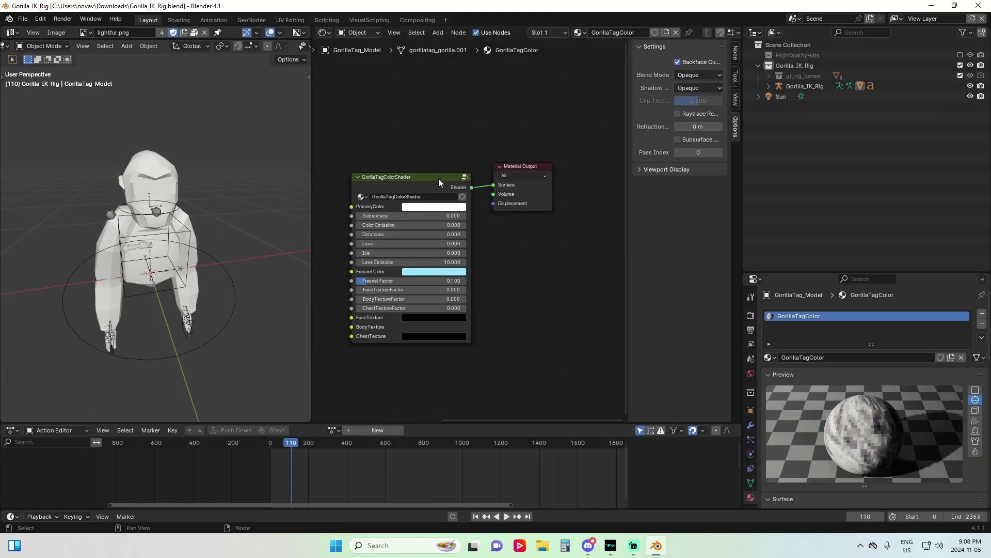
- Look over the gorilla model, then open GorillaTag_IK_Rig.blend from the Downloads folder instead
{"action": "middle_click_drag", "start_coordinate": [211, 222], "coordinate": [90, 171]}
{"action": "left_click", "coordinate": [23, 20]}
{"action": "left_click", "coordinate": [39, 41]}
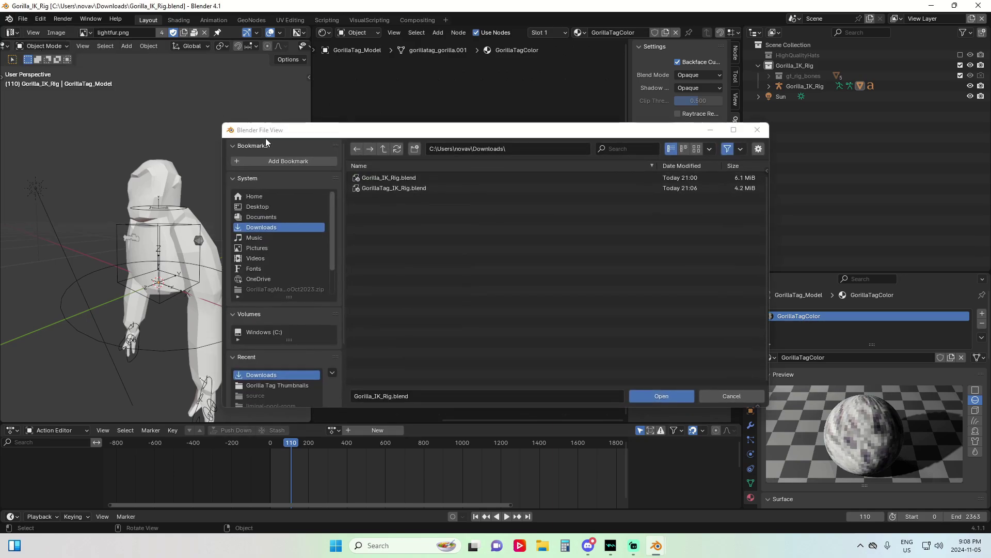
{"action": "double_click", "coordinate": [405, 189]}
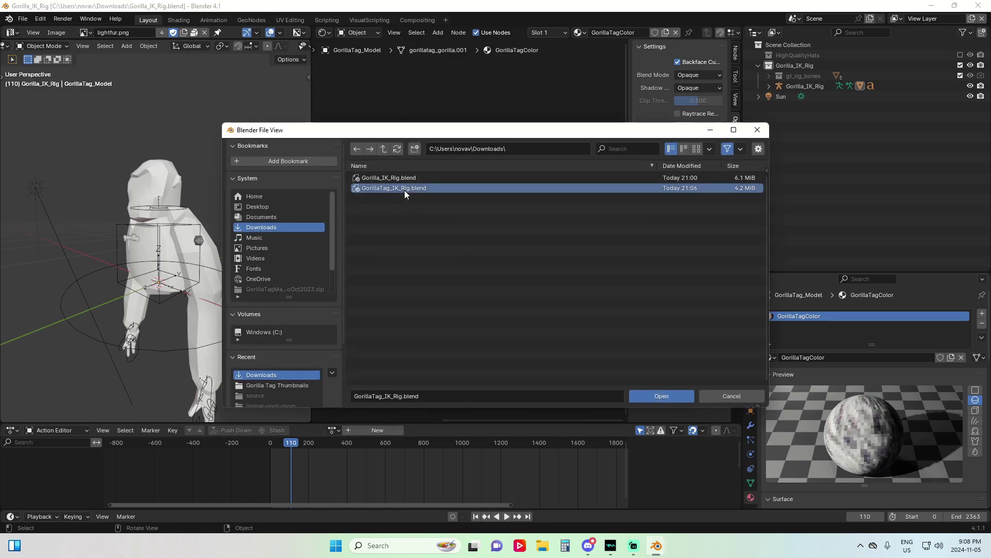
- Replace the gorilla's chest name tag text with CHELONIAN, return to Object Mode and deselect the tag
{"action": "middle_click_drag", "start_coordinate": [267, 241], "coordinate": [375, 220]}
{"action": "left_click", "coordinate": [354, 226]}
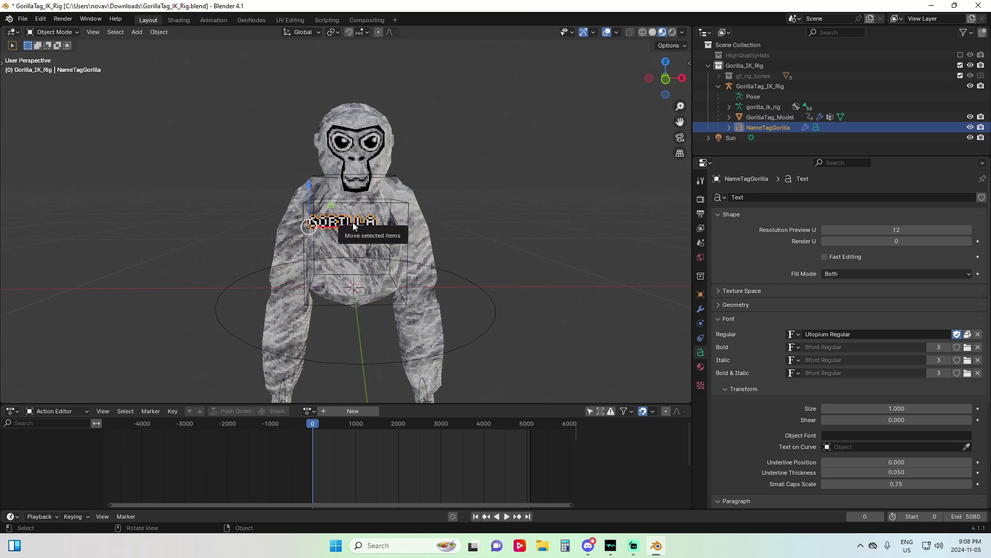
{"action": "key", "text": "Tab"}
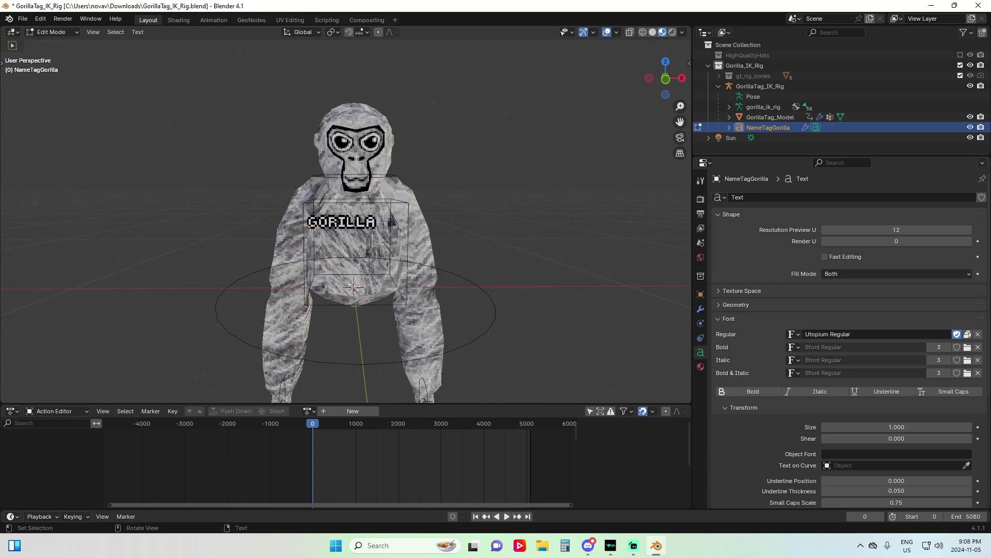
{"action": "key", "text": "BackSpace"}
{"action": "key", "text": "BackSpace"}
{"action": "key", "text": "BackSpace"}
{"action": "key", "text": "BackSpace"}
{"action": "key", "text": "BackSpace"}
{"action": "key", "text": "BackSpace"}
{"action": "key", "text": "BackSpace"}
{"action": "type", "text": "Cho"}
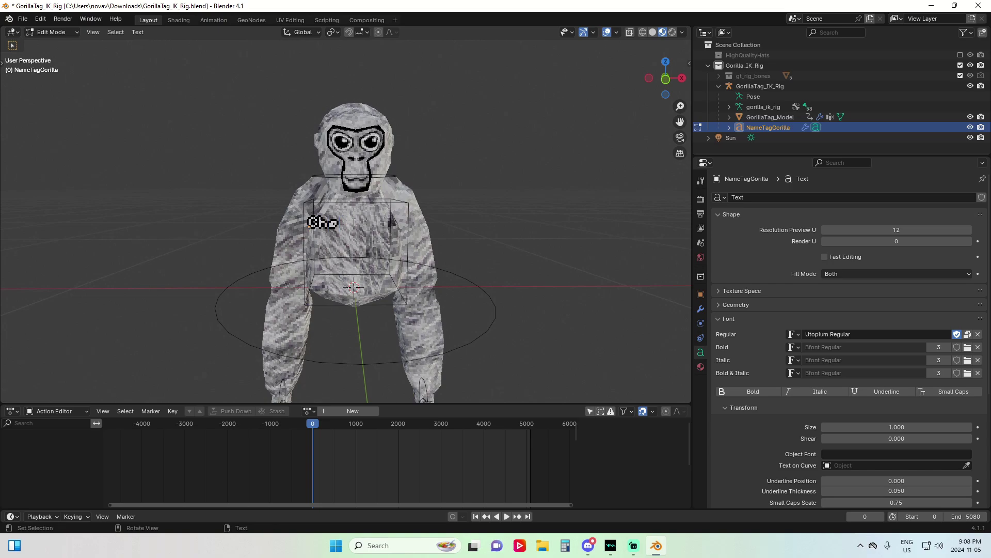
{"action": "key", "text": "BackSpace"}
{"action": "key", "text": "BackSpace"}
{"action": "type", "text": "HELONIAN"}
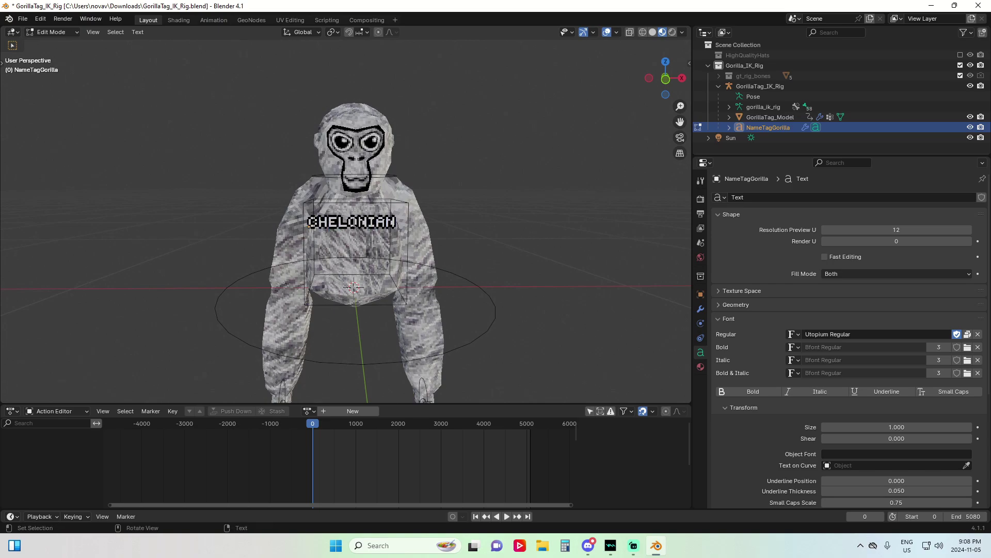
{"action": "left_click", "coordinate": [44, 32]}
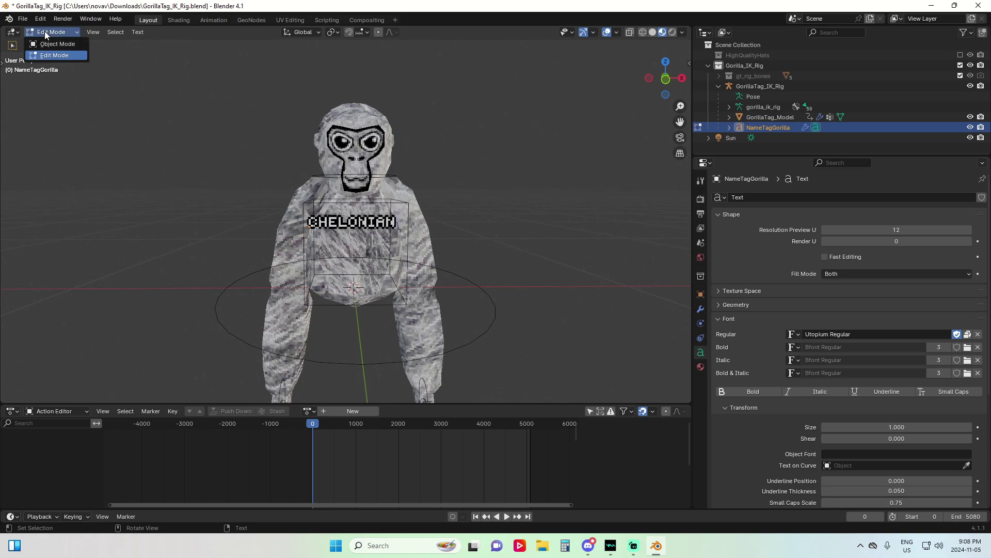
{"action": "left_click", "coordinate": [48, 42]}
{"action": "left_click", "coordinate": [228, 152]}
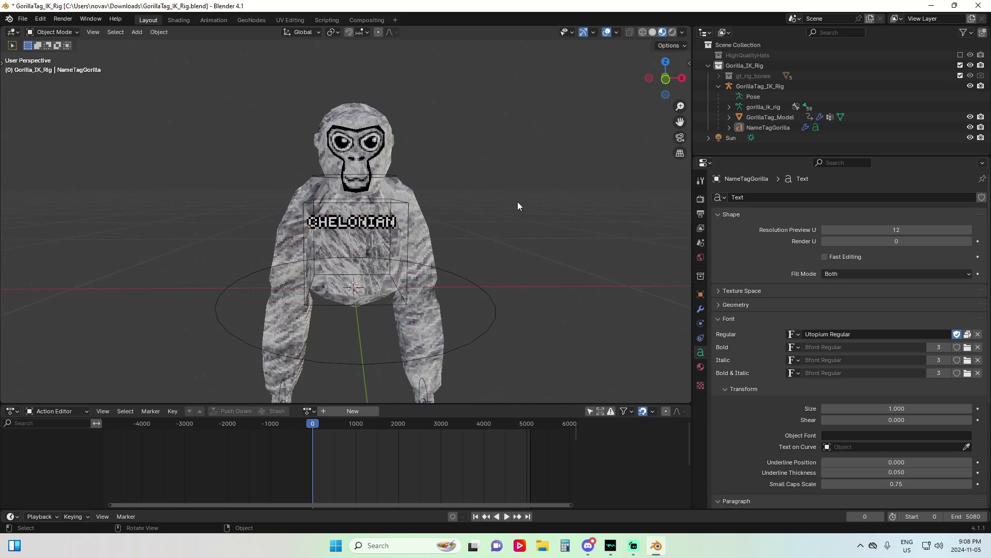
- Switch the viewport to rendered shading to show the gorilla with its scene lighting
{"action": "middle_click_drag", "start_coordinate": [495, 114], "coordinate": [427, 144]}
{"action": "scroll", "coordinate": [427, 144], "scroll_direction": "down", "scroll_amount": 2}
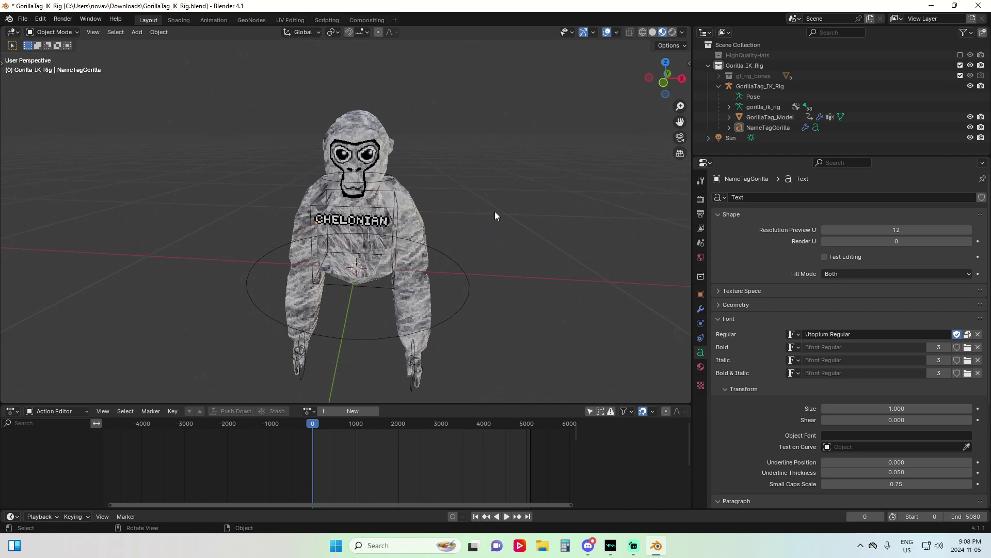
{"action": "middle_click_drag", "start_coordinate": [495, 212], "coordinate": [465, 206]}
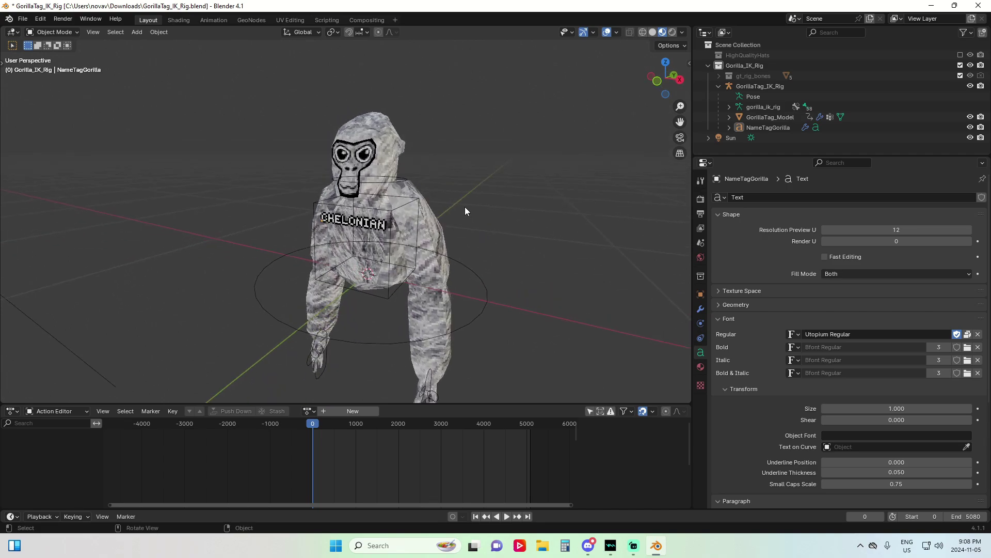
{"action": "scroll", "coordinate": [465, 206], "scroll_direction": "down", "scroll_amount": 6}
{"action": "scroll", "coordinate": [465, 200], "scroll_direction": "up", "scroll_amount": 5}
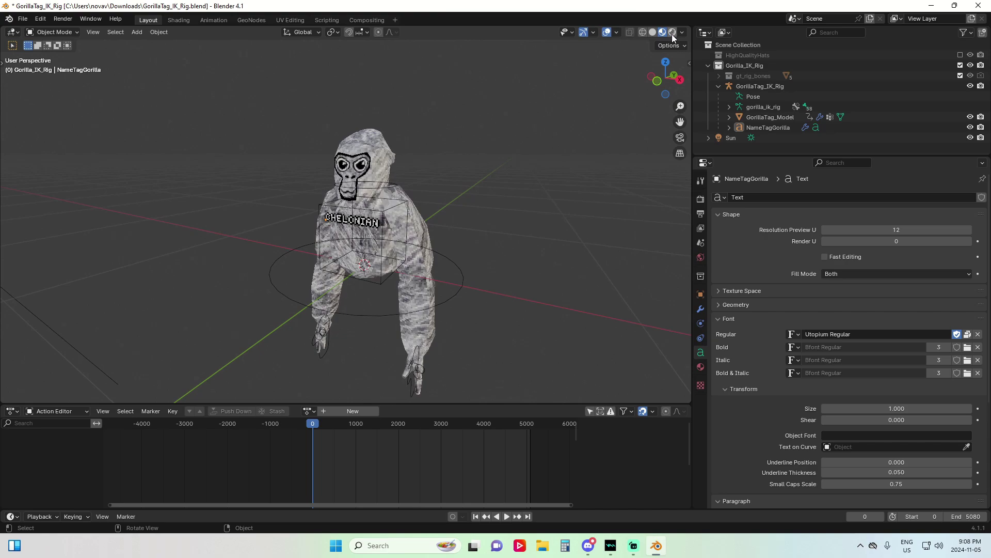
{"action": "left_click", "coordinate": [672, 33]}
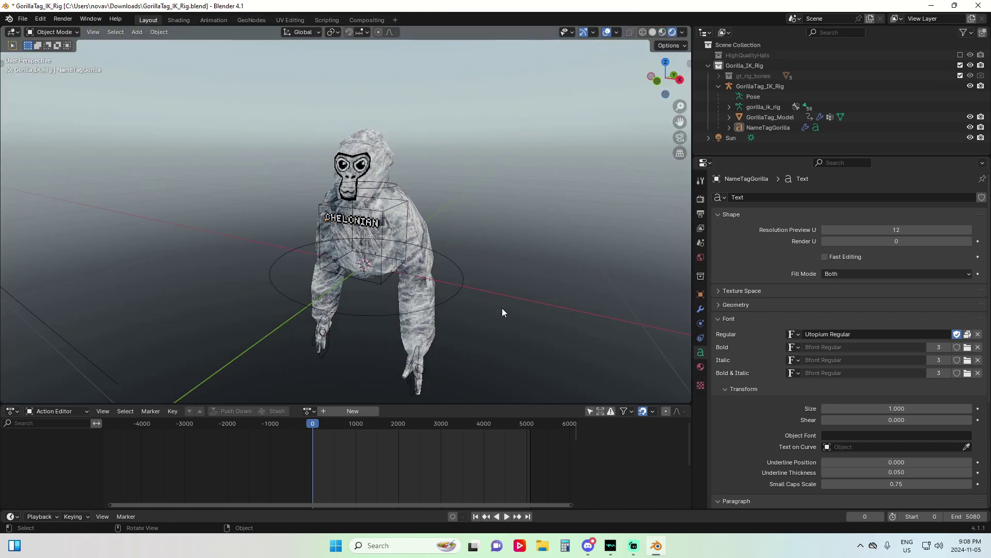
- Select the Sun light above the gorilla and set its strength to 8
{"action": "scroll", "coordinate": [450, 195], "scroll_direction": "down", "scroll_amount": 5}
{"action": "middle_click_drag", "start_coordinate": [450, 195], "coordinate": [395, 186]}
{"action": "left_click", "coordinate": [234, 122]}
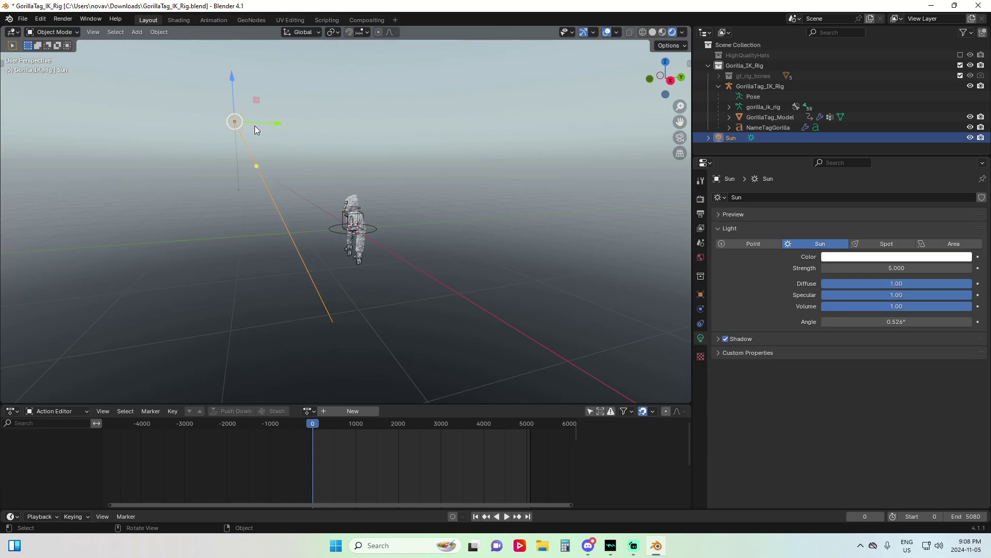
{"action": "middle_click_drag", "start_coordinate": [255, 129], "coordinate": [325, 147]}
{"action": "middle_click_drag", "start_coordinate": [326, 144], "coordinate": [270, 180]}
{"action": "left_click_drag", "start_coordinate": [255, 180], "coordinate": [383, 204]}
{"action": "middle_click_drag", "start_coordinate": [385, 205], "coordinate": [346, 208]}
{"action": "left_click_drag", "start_coordinate": [353, 182], "coordinate": [356, 186]}
{"action": "middle_click_drag", "start_coordinate": [356, 186], "coordinate": [421, 194]}
{"action": "left_click_drag", "start_coordinate": [355, 108], "coordinate": [383, 200]}
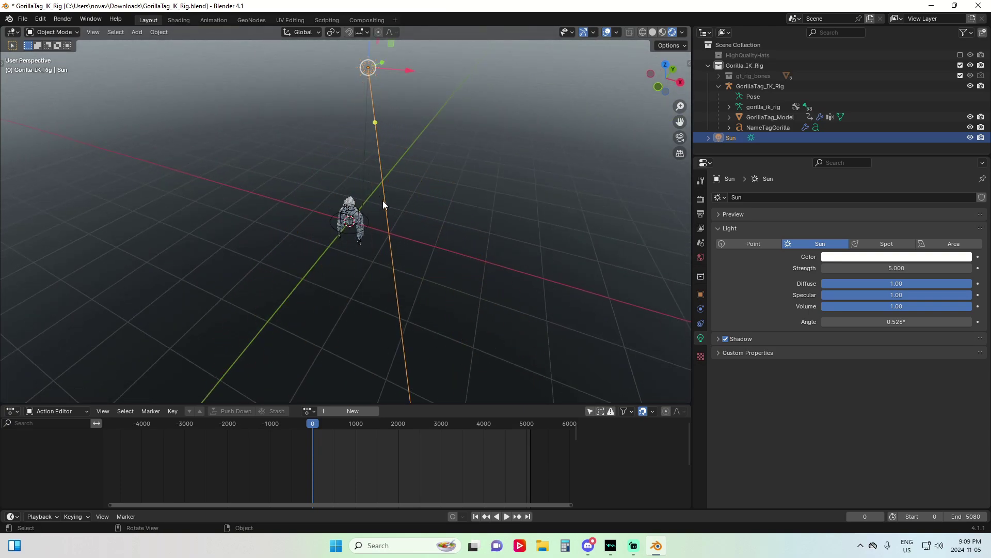
{"action": "middle_click_drag", "start_coordinate": [382, 200], "coordinate": [359, 193]}
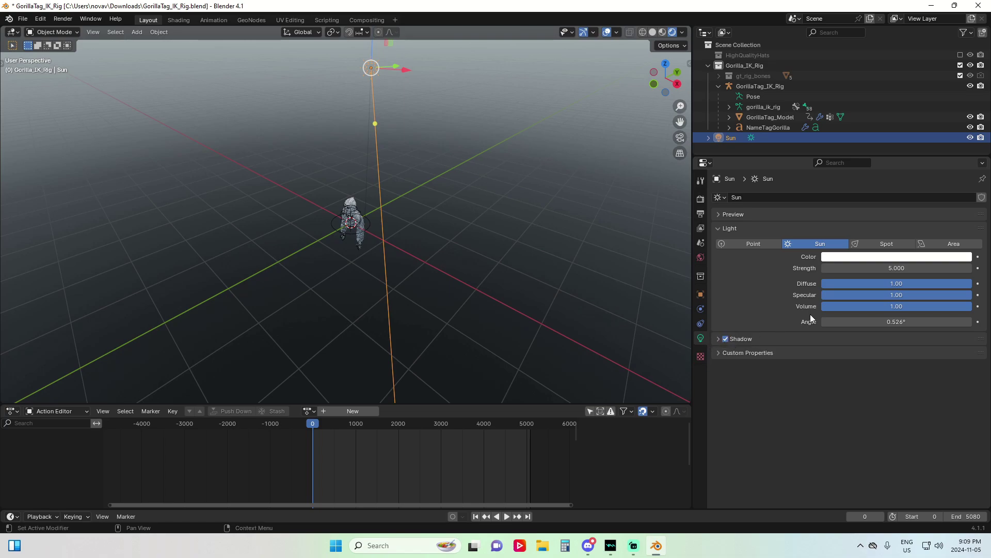
{"action": "left_click", "coordinate": [881, 269]}
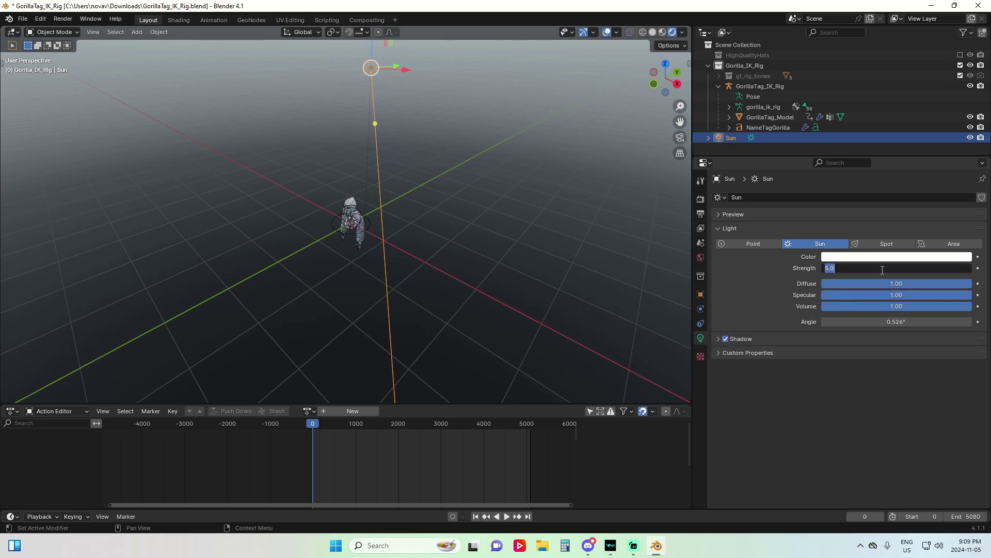
{"action": "type", "text": "8"}
{"action": "key", "text": "Return"}
- Check the gorilla's lighting up close and expand the Sun light's shadow settings
{"action": "scroll", "coordinate": [568, 269], "scroll_direction": "up", "scroll_amount": 4}
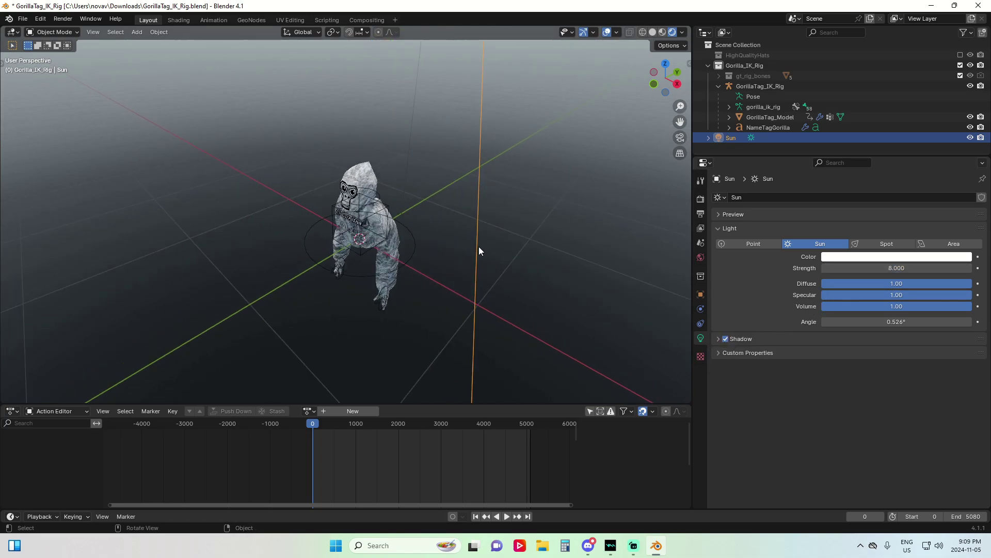
{"action": "middle_click_drag", "start_coordinate": [479, 246], "coordinate": [510, 231]}
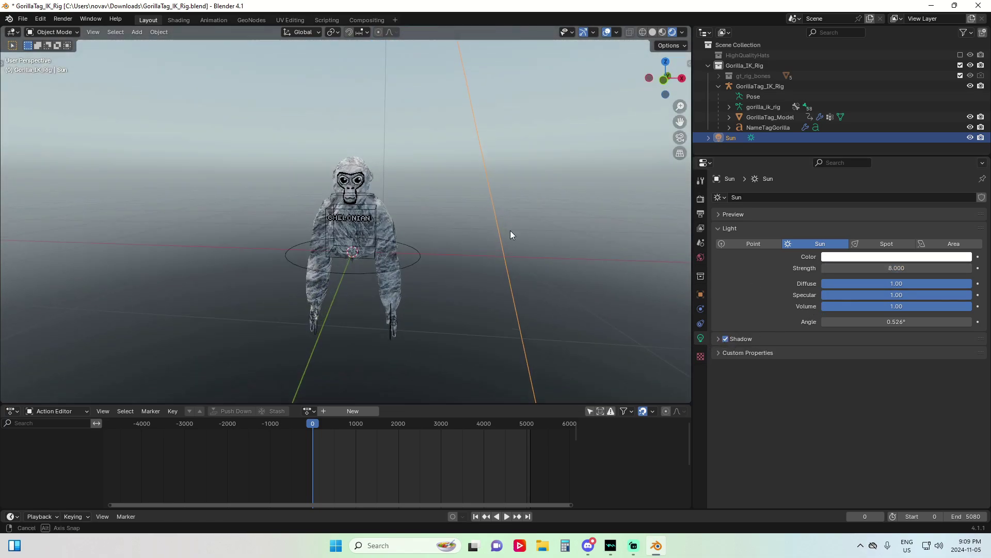
{"action": "left_click", "coordinate": [718, 339]}
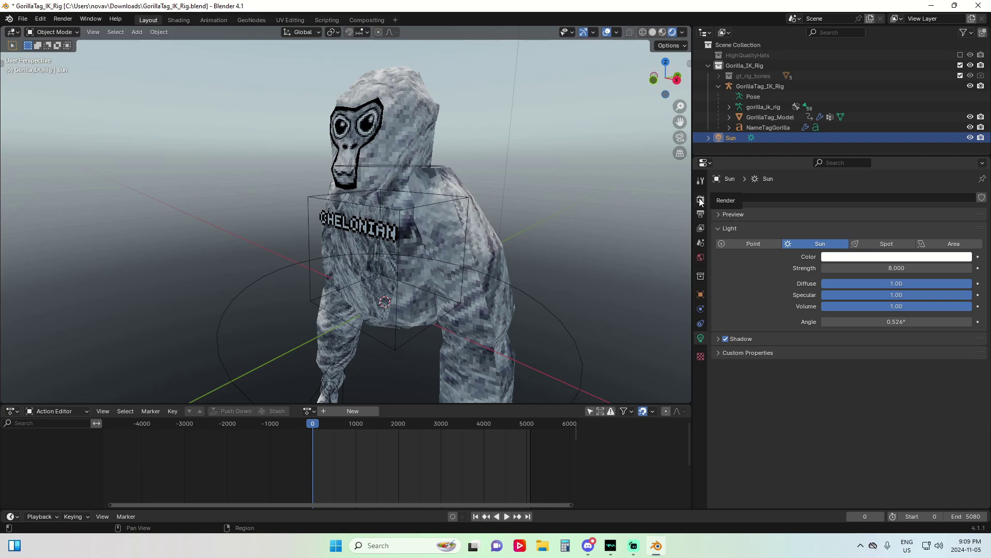
- Enable Refraction under Screen Space Reflections in the scene's EEVEE render settings
{"action": "left_click", "coordinate": [701, 200]}
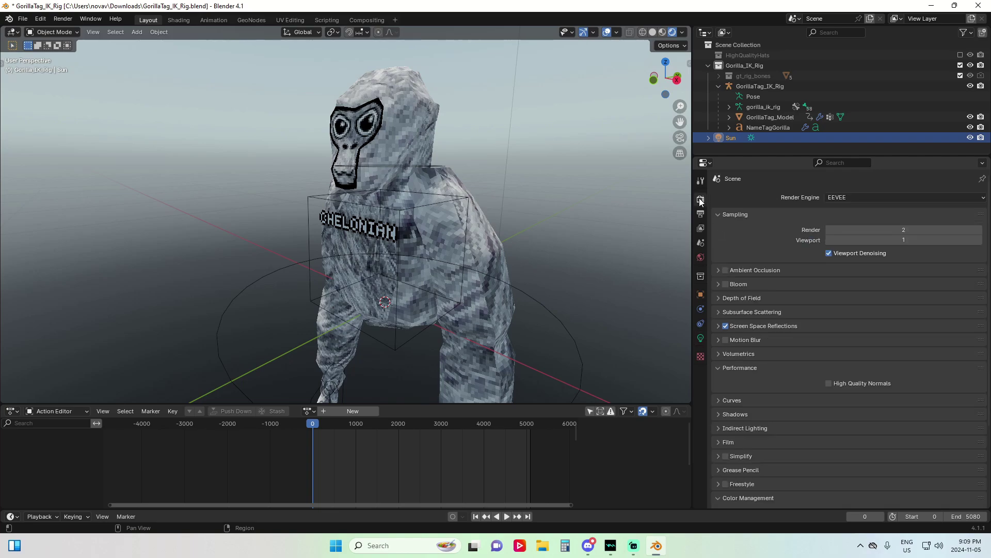
{"action": "left_click", "coordinate": [718, 326]}
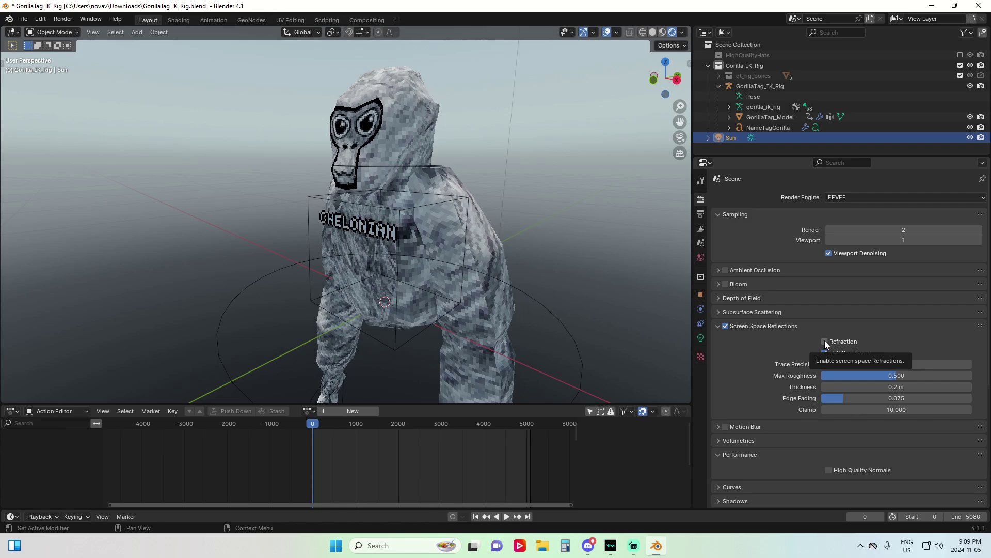
{"action": "left_click", "coordinate": [825, 342]}
{"action": "middle_click_drag", "start_coordinate": [392, 173], "coordinate": [209, 81]}
{"action": "middle_click_drag", "start_coordinate": [382, 100], "coordinate": [263, 117]}
{"action": "scroll", "coordinate": [262, 117], "scroll_direction": "down", "scroll_amount": 4}
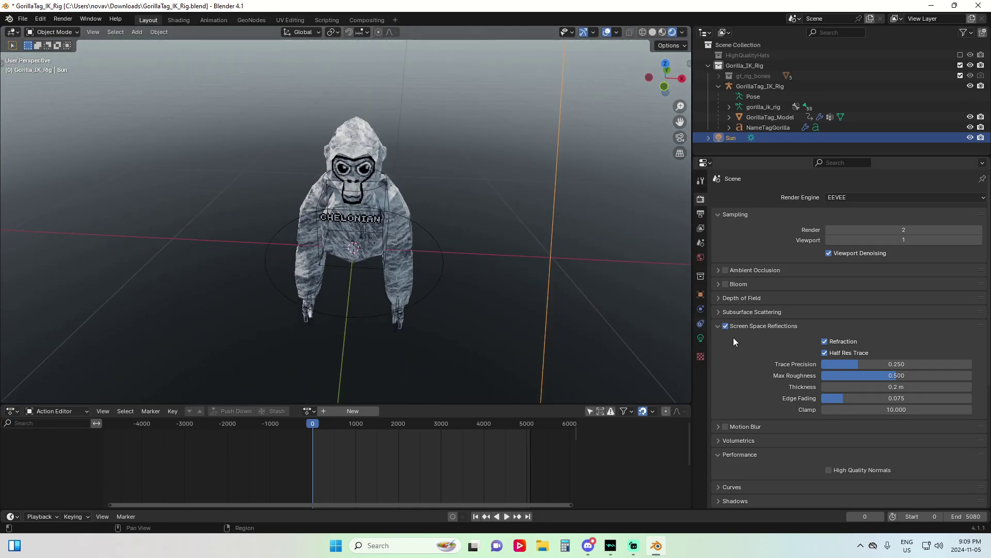
- Set the primary color of the GorillaTag_Model fur material to dark green, with hue about 0.402 and saturation about 0.701
{"action": "scroll", "coordinate": [733, 337], "scroll_direction": "down", "scroll_amount": 1}
{"action": "middle_click_drag", "start_coordinate": [356, 186], "coordinate": [348, 154]}
{"action": "left_click", "coordinate": [348, 154]}
{"action": "scroll", "coordinate": [397, 166], "scroll_direction": "up", "scroll_amount": 2}
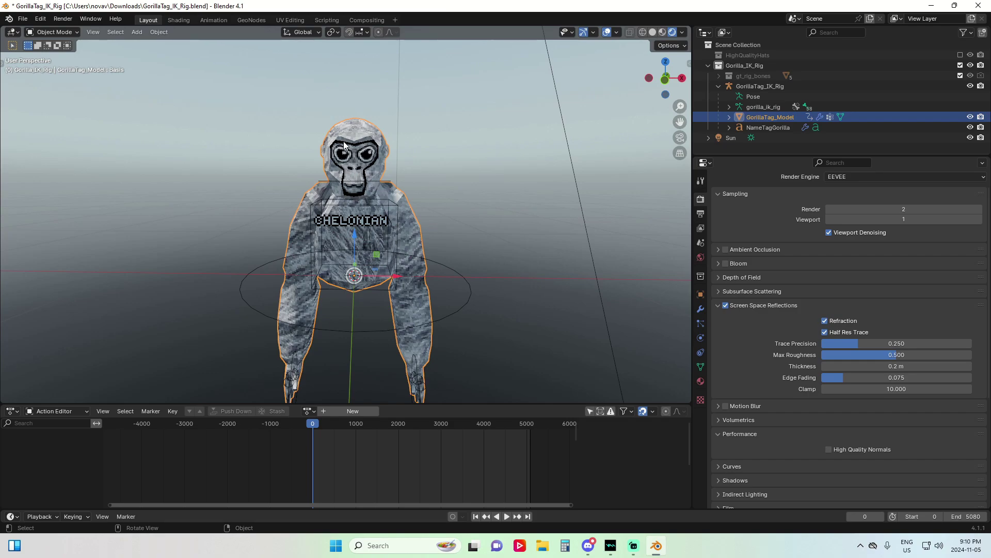
{"action": "left_click", "coordinate": [702, 381]}
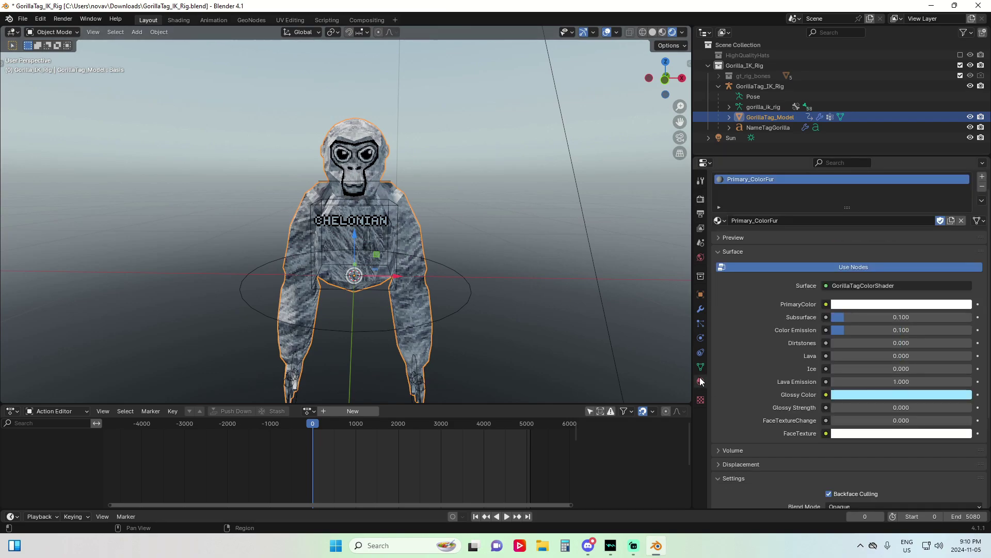
{"action": "left_click", "coordinate": [850, 305]}
{"action": "mouse_move", "coordinate": [899, 195]}
{"action": "left_mouse_down"}
{"action": "mouse_move", "coordinate": [908, 152]}
{"action": "mouse_move", "coordinate": [914, 168]}
{"action": "mouse_move", "coordinate": [892, 176]}
{"action": "mouse_move", "coordinate": [899, 168]}
{"action": "left_mouse_up"}
{"action": "left_click", "coordinate": [963, 207]}
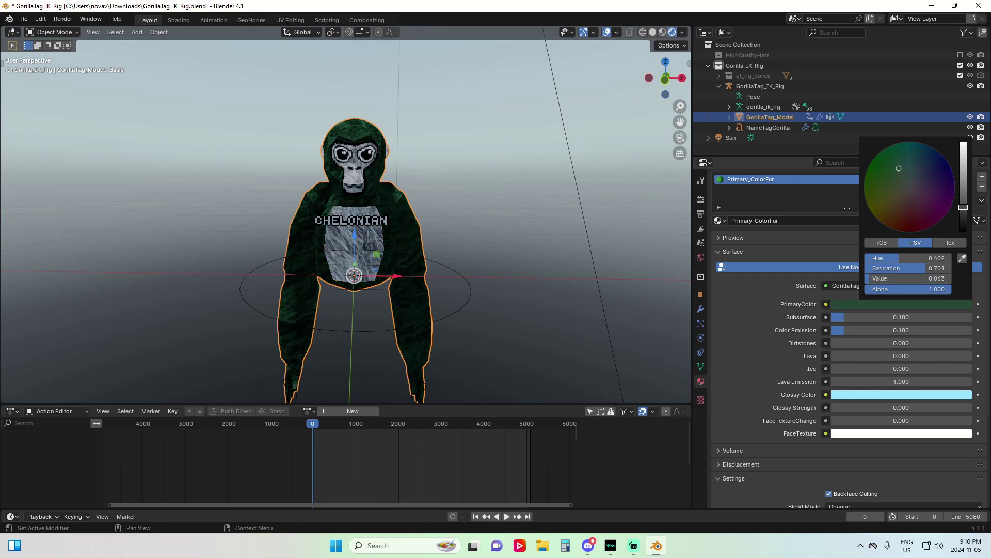
{"action": "left_click_drag", "start_coordinate": [963, 207], "coordinate": [963, 198]}
{"action": "left_click", "coordinate": [470, 212]}
- Start appending data and open GorillaTagMaps_VolcanoOct2023.blend from the Desktop folder as the source
{"action": "middle_click_drag", "start_coordinate": [470, 213], "coordinate": [392, 181]}
{"action": "scroll", "coordinate": [472, 200], "scroll_direction": "down", "scroll_amount": 4}
{"action": "scroll", "coordinate": [392, 180], "scroll_direction": "up", "scroll_amount": 4}
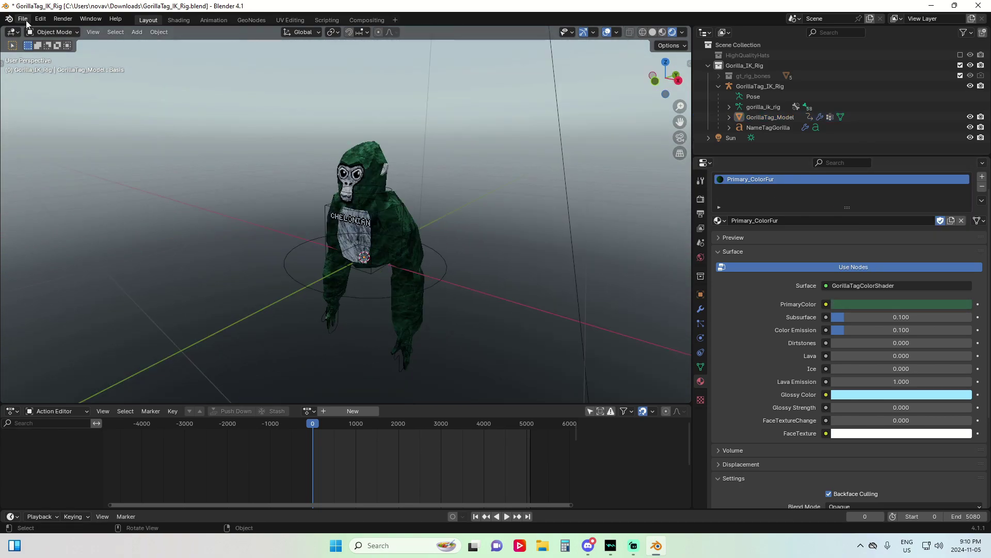
{"action": "left_click", "coordinate": [24, 19]}
{"action": "mouse_move", "coordinate": [14, 29]}
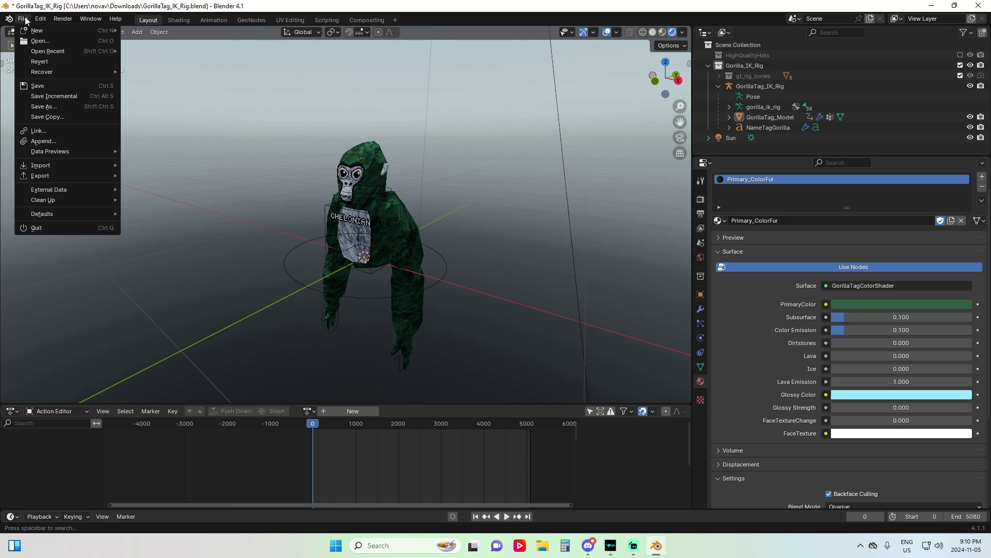
{"action": "mouse_move", "coordinate": [40, 167]}
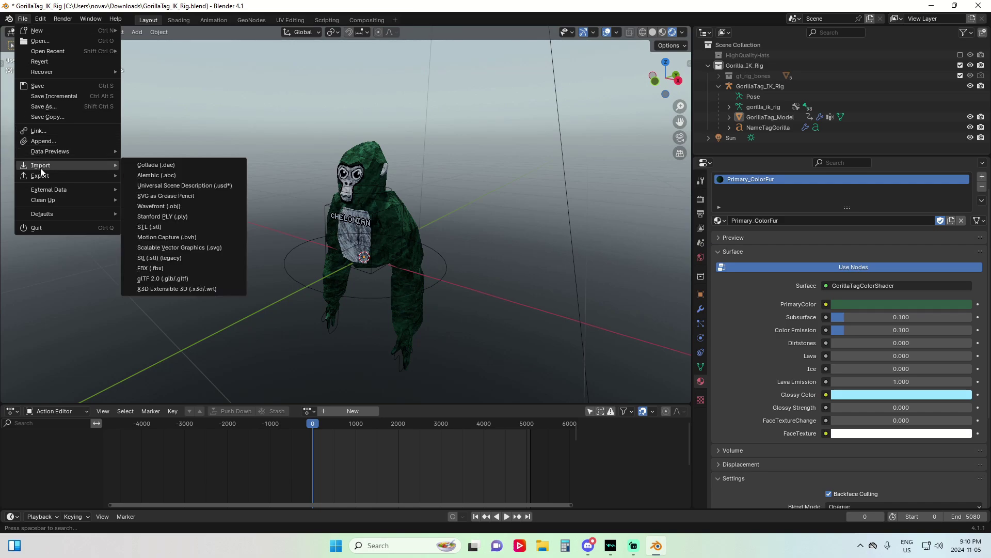
{"action": "left_click", "coordinate": [42, 142]}
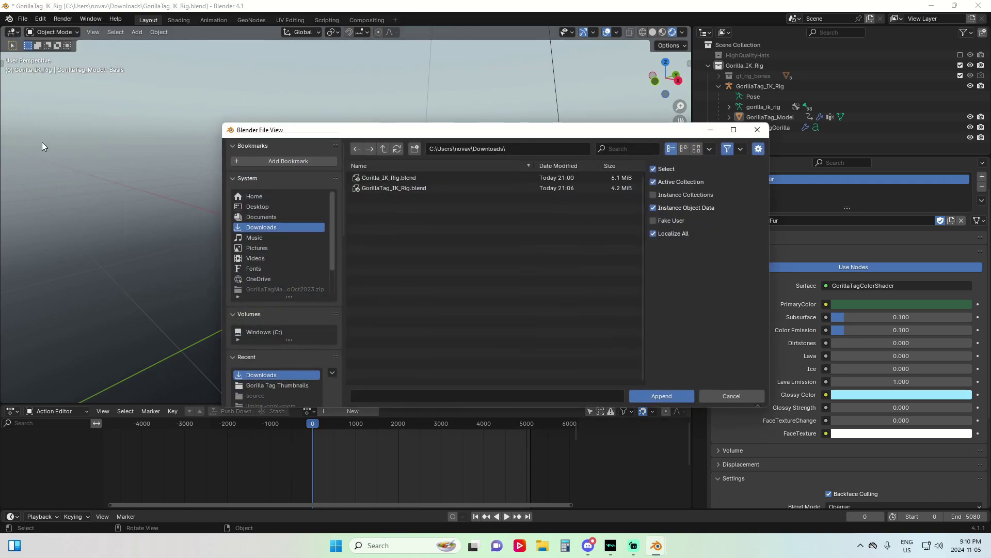
{"action": "left_click", "coordinate": [257, 207]}
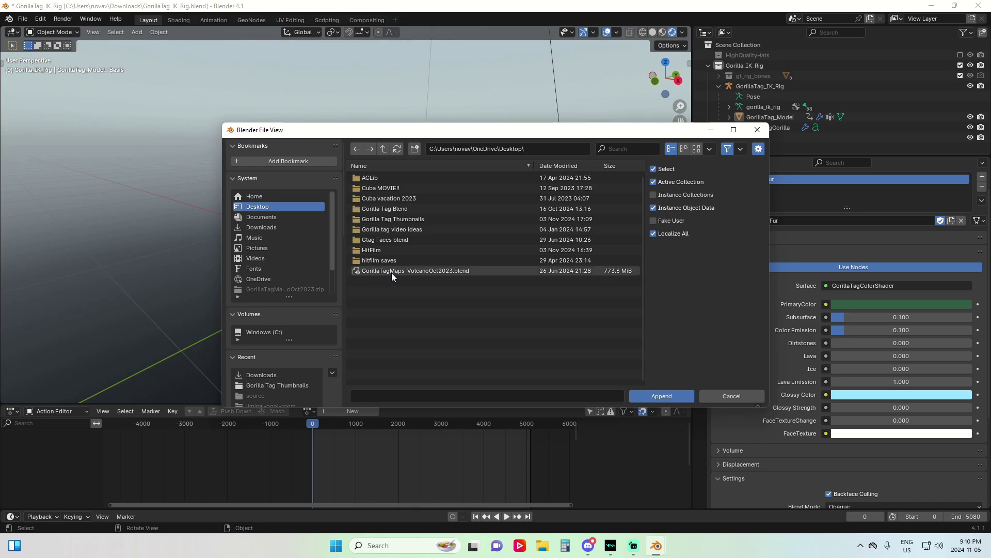
{"action": "left_click", "coordinate": [448, 271]}
{"action": "double_click", "coordinate": [448, 271]}
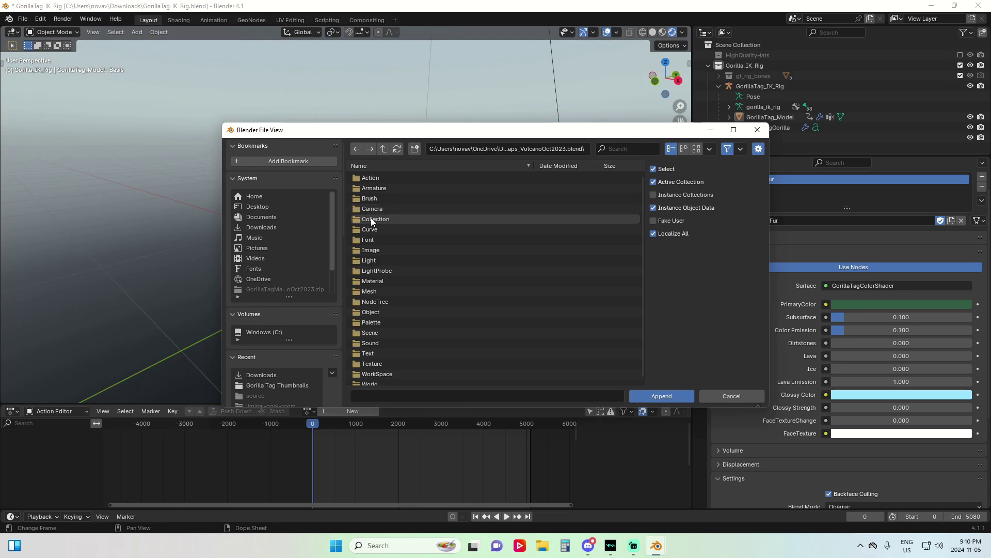
- Search the map file's collections for the forest entries and append the Forest collection
{"action": "left_click", "coordinate": [375, 219]}
{"action": "double_click", "coordinate": [394, 216]}
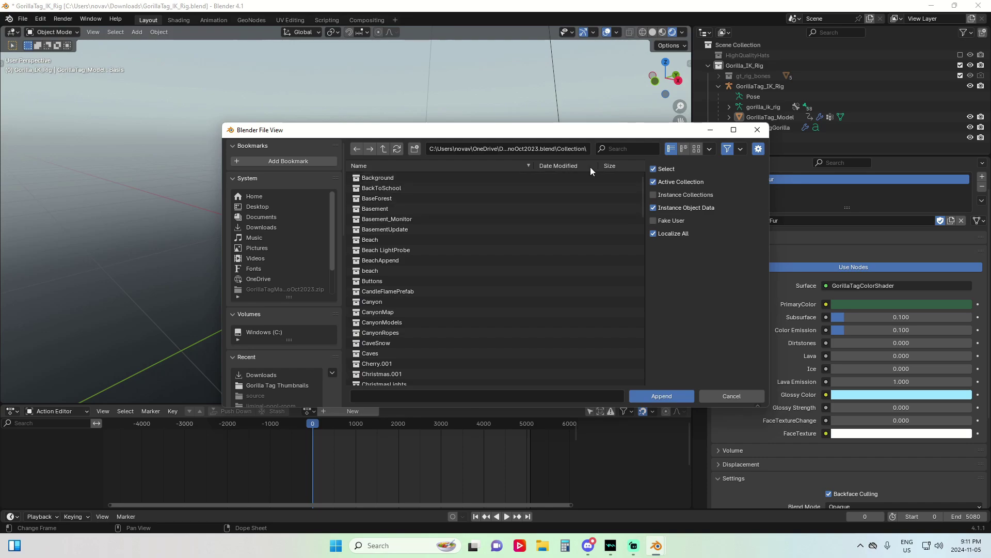
{"action": "left_click", "coordinate": [617, 154]}
{"action": "type", "text": "fores"}
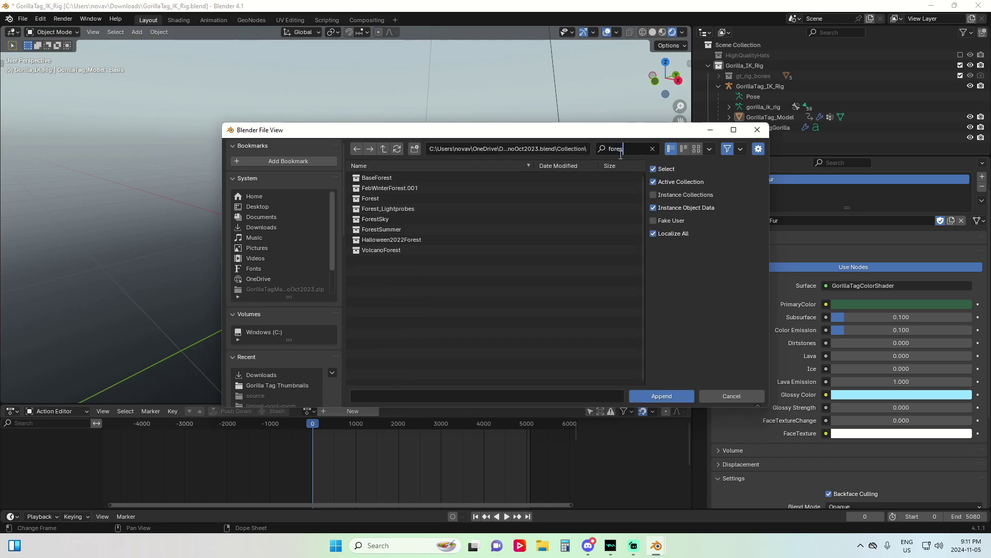
{"action": "double_click", "coordinate": [380, 199]}
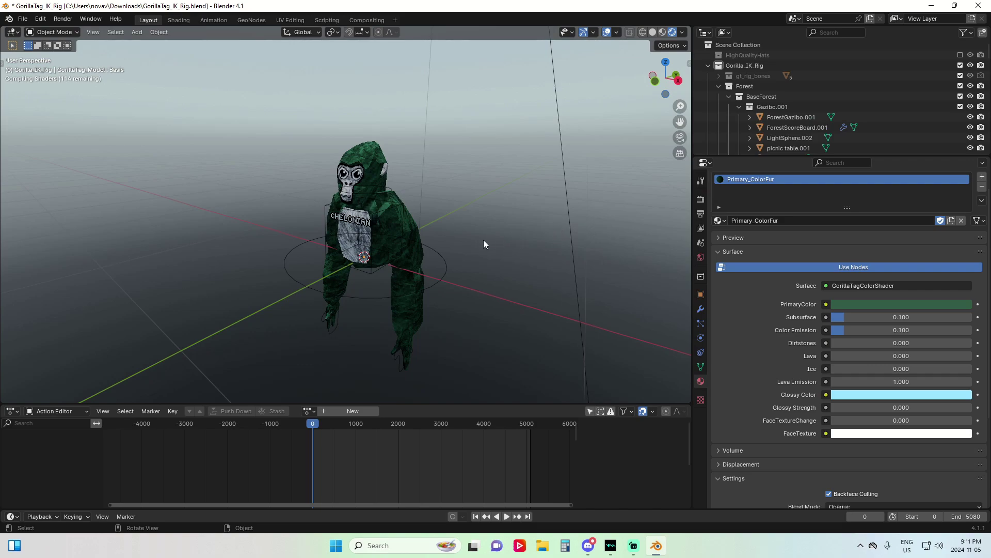
- Enlarge the outliner area and collapse the Gazibo.001, Slide.001, Trees.001 and Lightposts.001 collections under BaseForest
{"action": "middle_click_drag", "start_coordinate": [475, 240], "coordinate": [362, 217]}
{"action": "scroll", "coordinate": [491, 198], "scroll_direction": "down", "scroll_amount": 5}
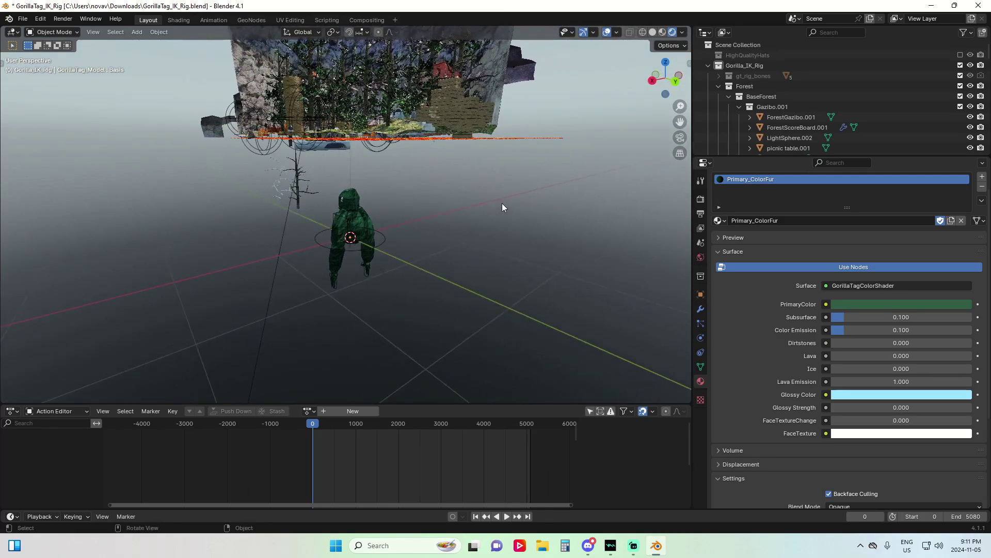
{"action": "left_click_drag", "start_coordinate": [728, 155], "coordinate": [728, 408]}
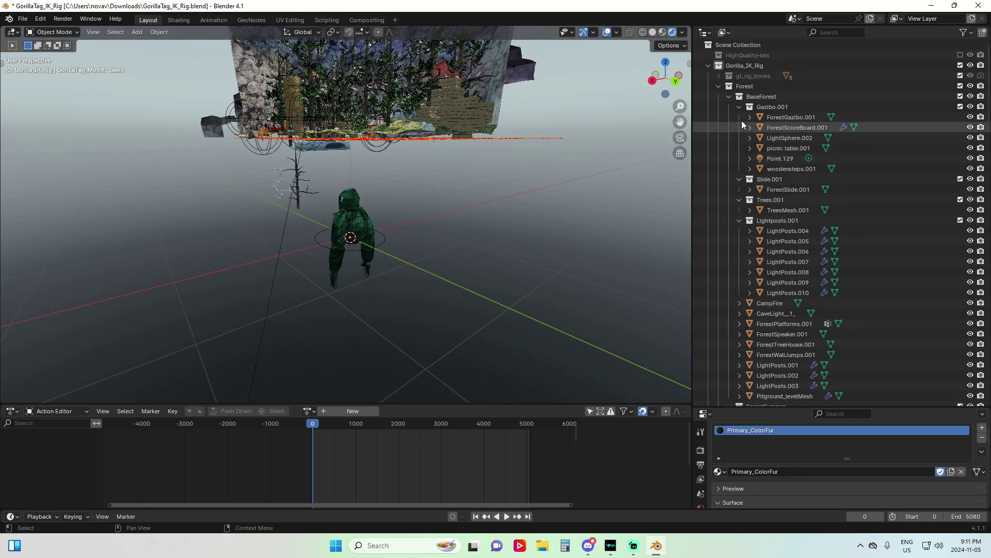
{"action": "left_click", "coordinate": [741, 106]}
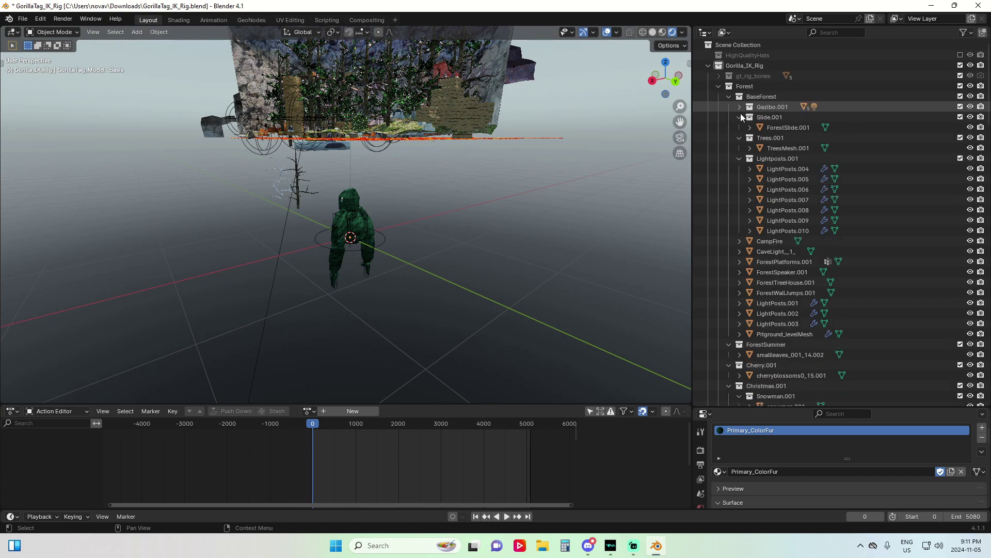
{"action": "left_click", "coordinate": [739, 118]}
{"action": "left_click", "coordinate": [738, 127]}
{"action": "left_click", "coordinate": [739, 138]}
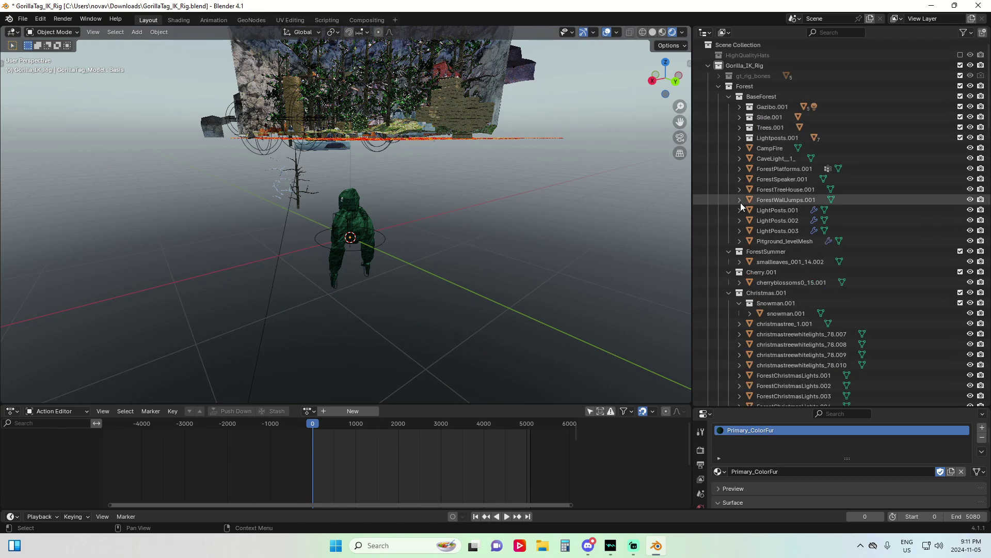
- Collapse the remaining Forest sub-collections, from ForestSummer, Cherry.001 and Christmas.001 through Fall.001, Winter.001, Forest_Lightprobes and VolcanoForest
{"action": "left_click", "coordinate": [728, 251]}
{"action": "scroll", "coordinate": [732, 239], "scroll_direction": "down", "scroll_amount": 2}
{"action": "left_click", "coordinate": [732, 242]}
{"action": "scroll", "coordinate": [732, 241], "scroll_direction": "down", "scroll_amount": 2}
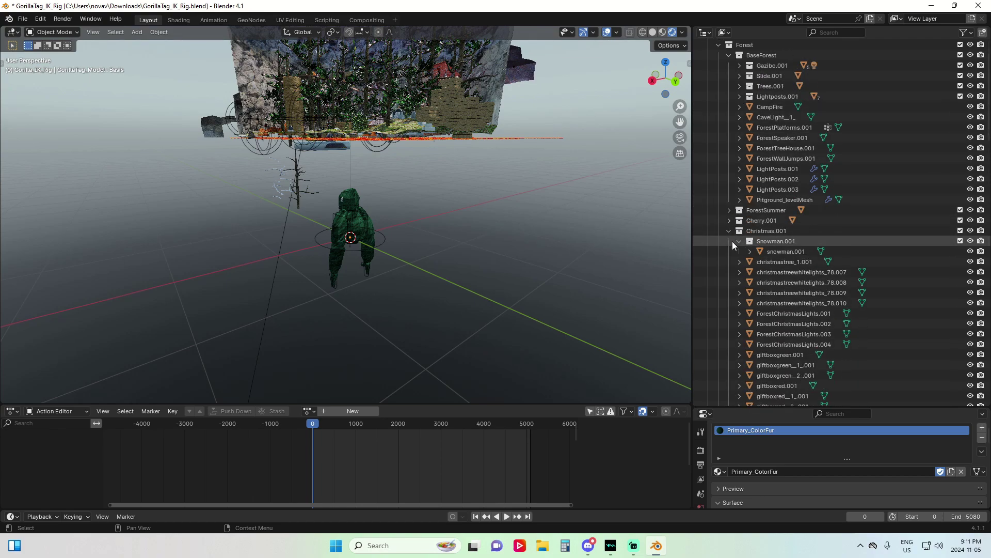
{"action": "left_click", "coordinate": [730, 231]}
{"action": "left_click", "coordinate": [729, 241]}
{"action": "left_click", "coordinate": [730, 251]}
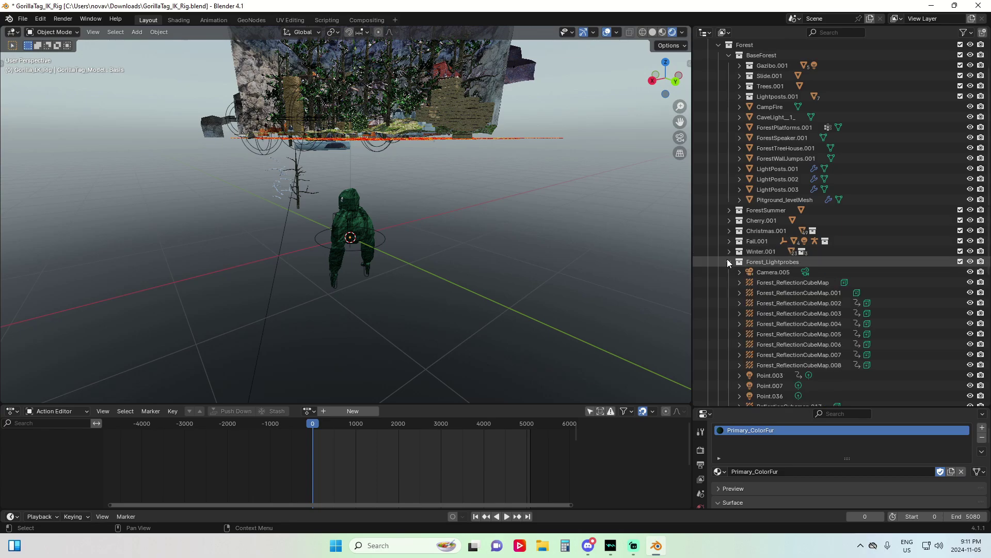
{"action": "scroll", "coordinate": [728, 261], "scroll_direction": "down", "scroll_amount": 2}
{"action": "left_click", "coordinate": [729, 262]}
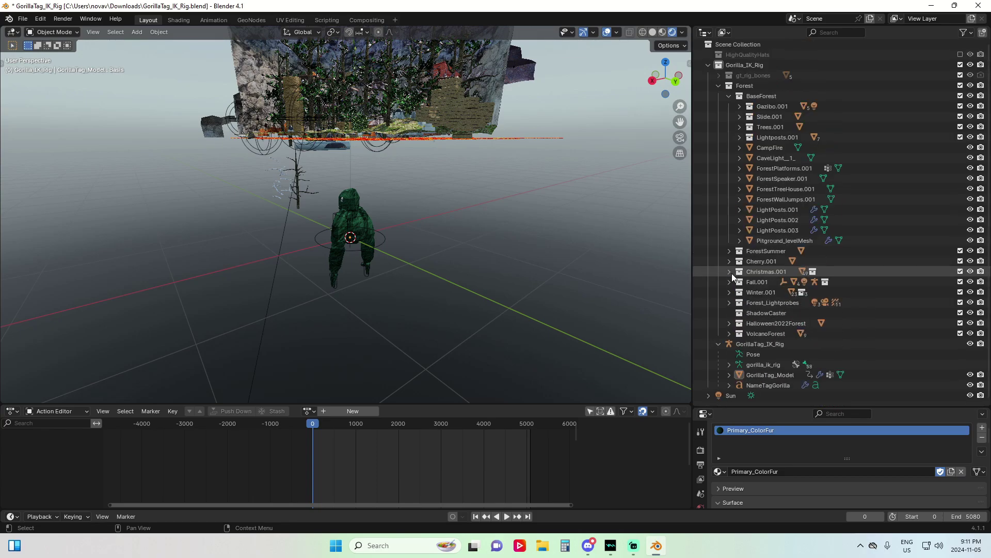
{"action": "left_click", "coordinate": [729, 273]}
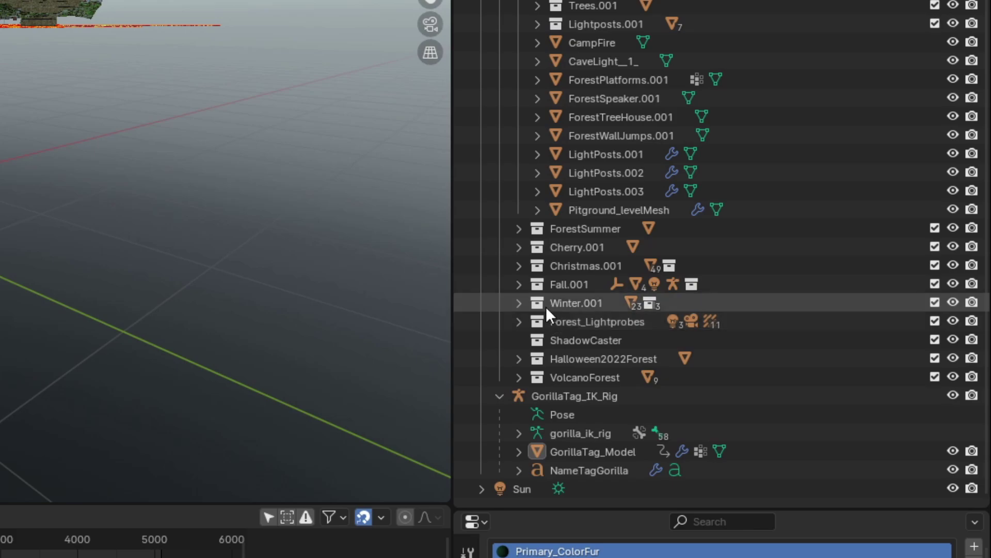
- Exclude VolcanoForest, Halloween2022Forest, ShadowCaster, Forest_Lightprobes, Winter.001, Fall.001, Christmas.001 and Cherry.001 from the view layer, keeping BaseForest and ForestSummer
{"action": "middle_click_drag", "start_coordinate": [189, 98], "coordinate": [147, 4]}
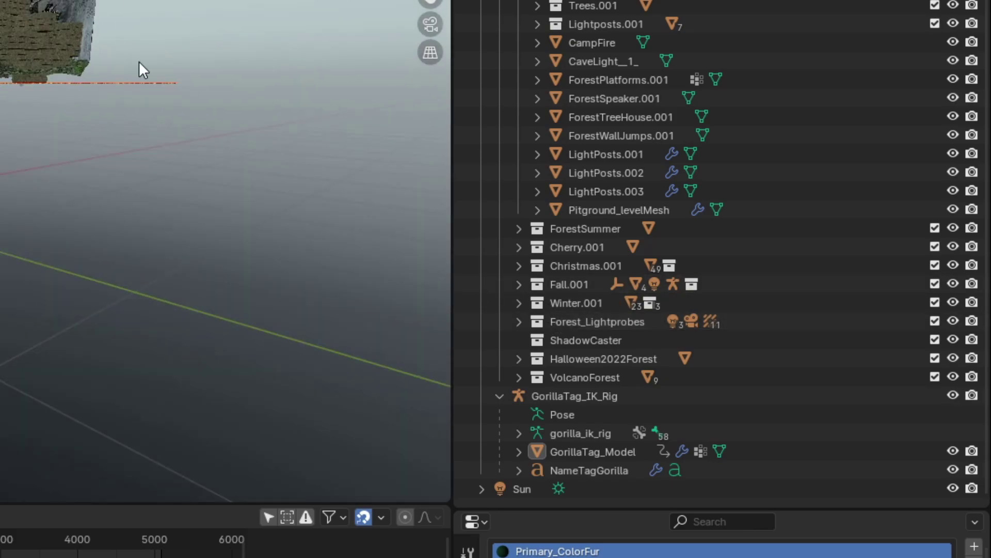
{"action": "left_click", "coordinate": [934, 376]}
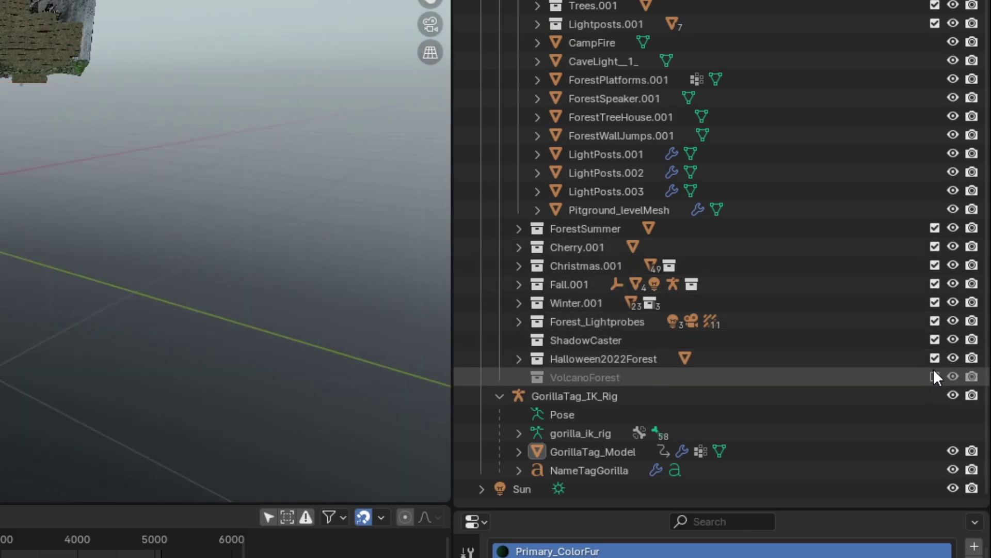
{"action": "left_click", "coordinate": [930, 360]}
{"action": "left_click", "coordinate": [928, 340]}
{"action": "left_click", "coordinate": [933, 321]}
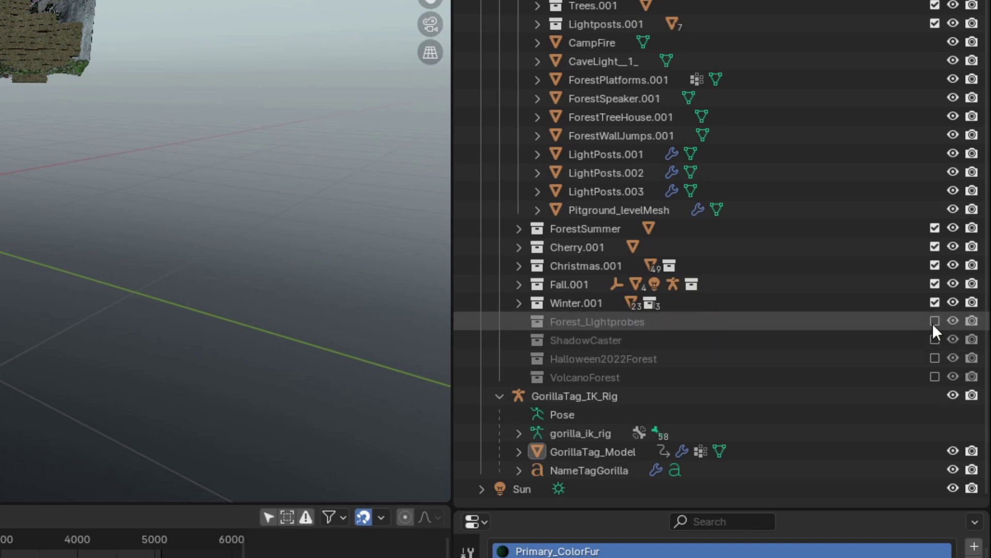
{"action": "left_click", "coordinate": [934, 304]}
{"action": "left_click", "coordinate": [935, 285]}
{"action": "left_click", "coordinate": [935, 266]}
{"action": "left_click", "coordinate": [934, 247]}
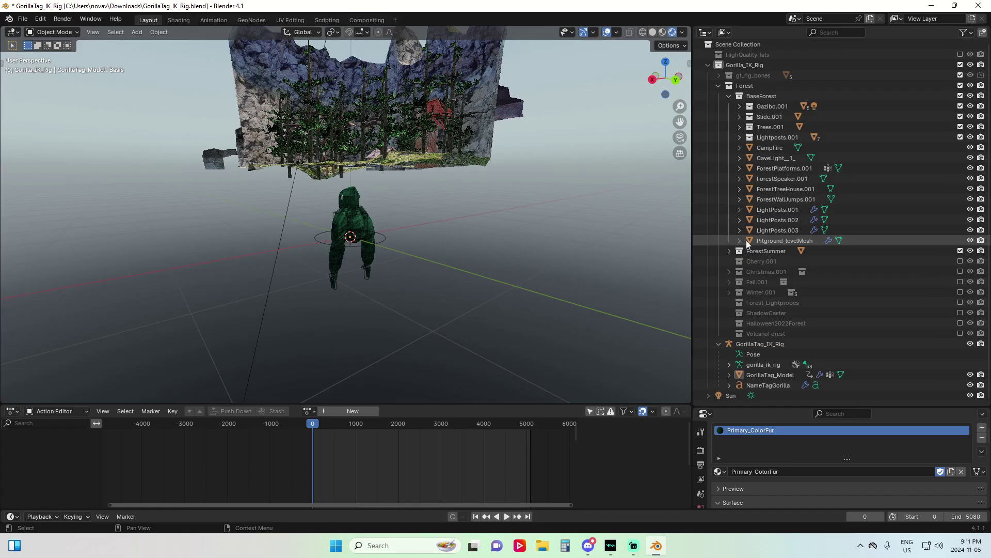
- Select the gorilla rig together with its model, name tag and the Sun light, leaving the forest map unselected
{"action": "middle_click_drag", "start_coordinate": [615, 211], "coordinate": [320, 160]}
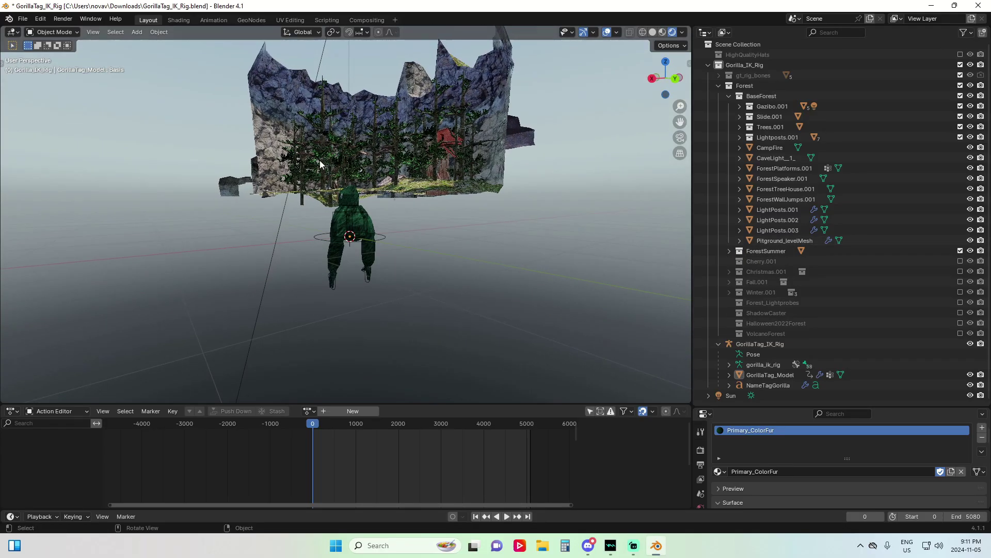
{"action": "scroll", "coordinate": [359, 162], "scroll_direction": "down", "scroll_amount": 10}
{"action": "middle_click_drag", "start_coordinate": [418, 138], "coordinate": [376, 167]}
{"action": "scroll", "coordinate": [400, 144], "scroll_direction": "down", "scroll_amount": 5}
{"action": "middle_click_drag", "start_coordinate": [406, 138], "coordinate": [320, 181]}
{"action": "scroll", "coordinate": [351, 233], "scroll_direction": "up", "scroll_amount": 8}
{"action": "scroll", "coordinate": [440, 194], "scroll_direction": "down", "scroll_amount": 3}
{"action": "scroll", "coordinate": [440, 194], "scroll_direction": "up", "scroll_amount": 3}
{"action": "left_click_drag", "start_coordinate": [303, 155], "coordinate": [419, 222]}
{"action": "middle_click_drag", "start_coordinate": [420, 222], "coordinate": [407, 237]}
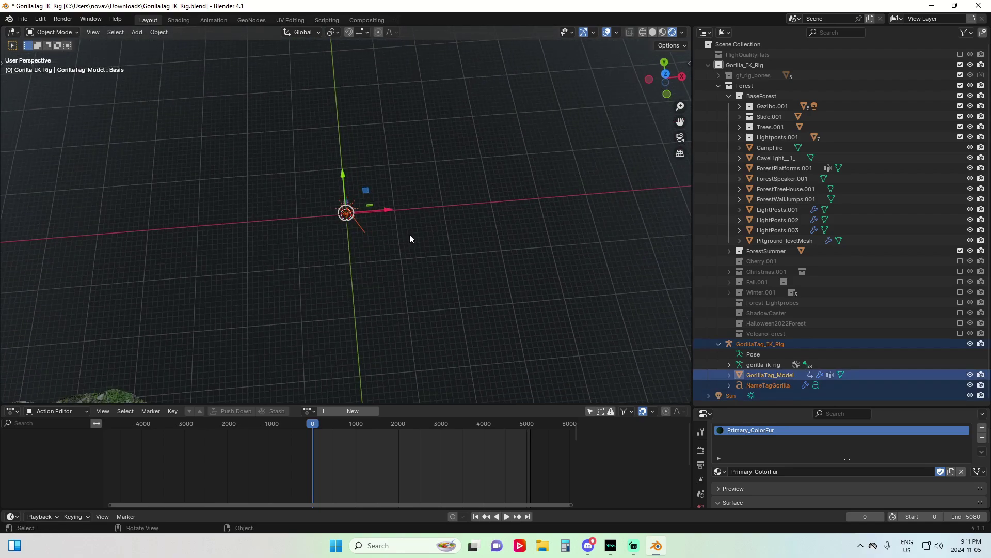
- Working from the top view, move the selected gorilla and Sun into the forest and onto the wooden platform beside a tree
{"action": "key", "text": "KP_7"}
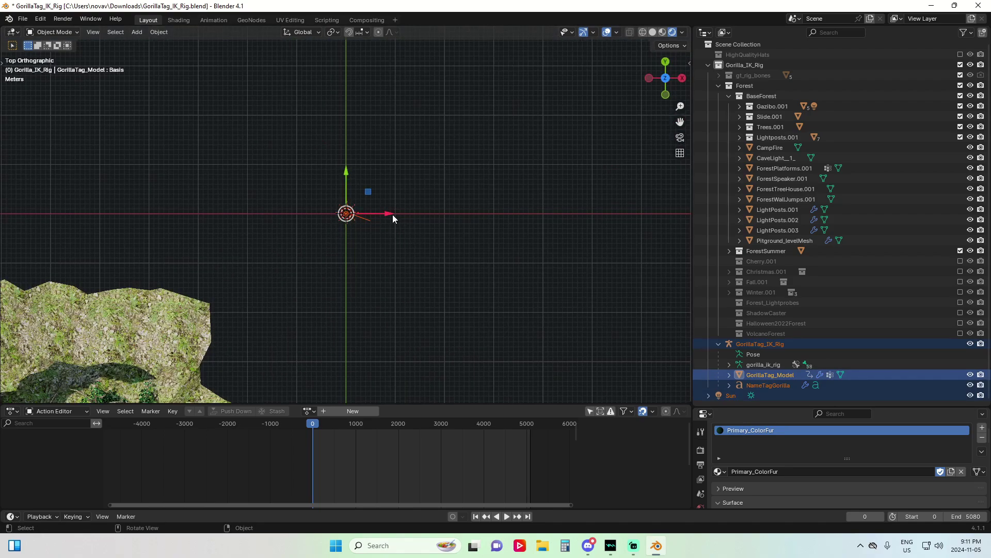
{"action": "middle_click_drag", "start_coordinate": [443, 229], "coordinate": [582, 177], "text": "shift"}
{"action": "left_click_drag", "start_coordinate": [518, 165], "coordinate": [267, 183]}
{"action": "left_click_drag", "start_coordinate": [248, 122], "coordinate": [295, 336]}
{"action": "middle_click_drag", "start_coordinate": [333, 227], "coordinate": [527, 37], "text": "shift"}
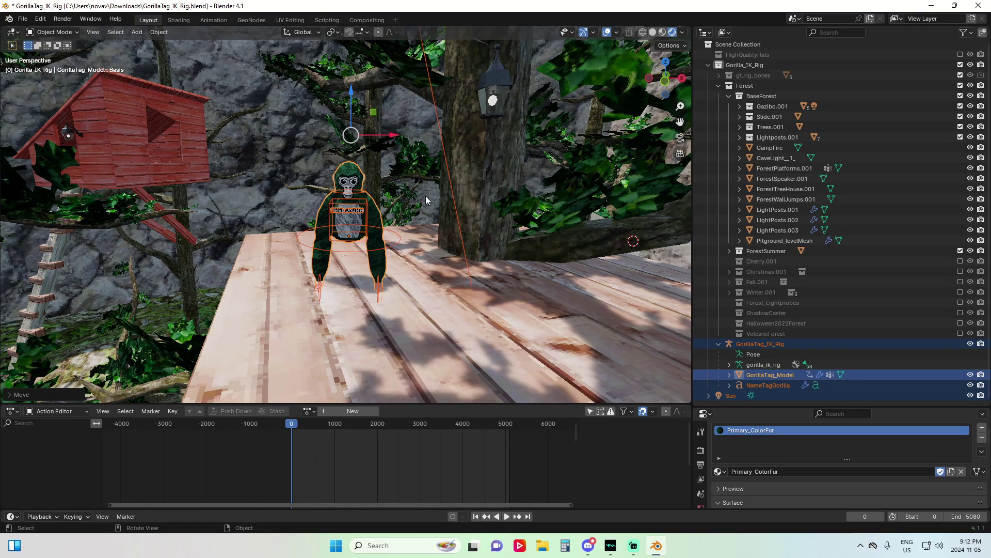
{"action": "left_click", "coordinate": [426, 196]}
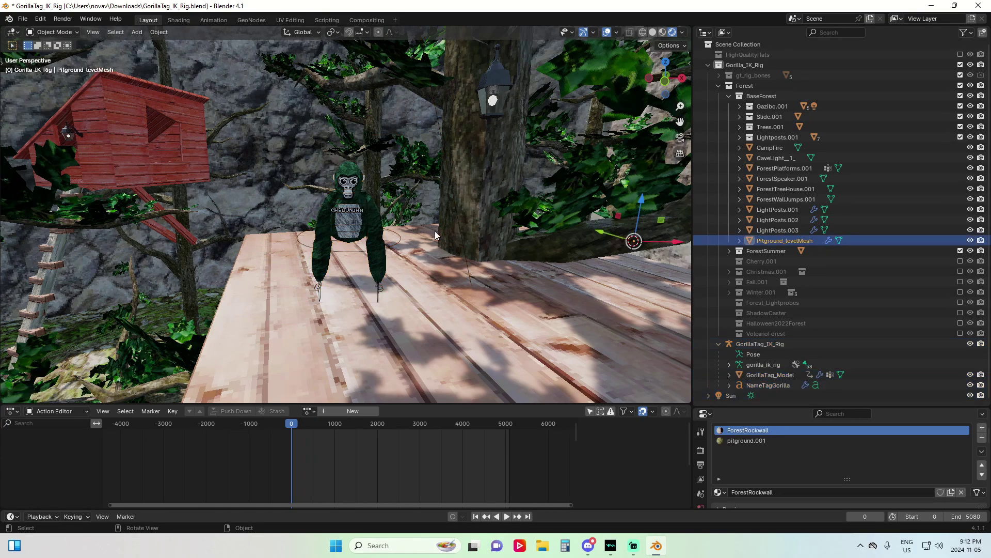
{"action": "middle_click_drag", "start_coordinate": [435, 230], "coordinate": [648, 170]}
{"action": "middle_click_drag", "start_coordinate": [281, 208], "coordinate": [419, 175]}
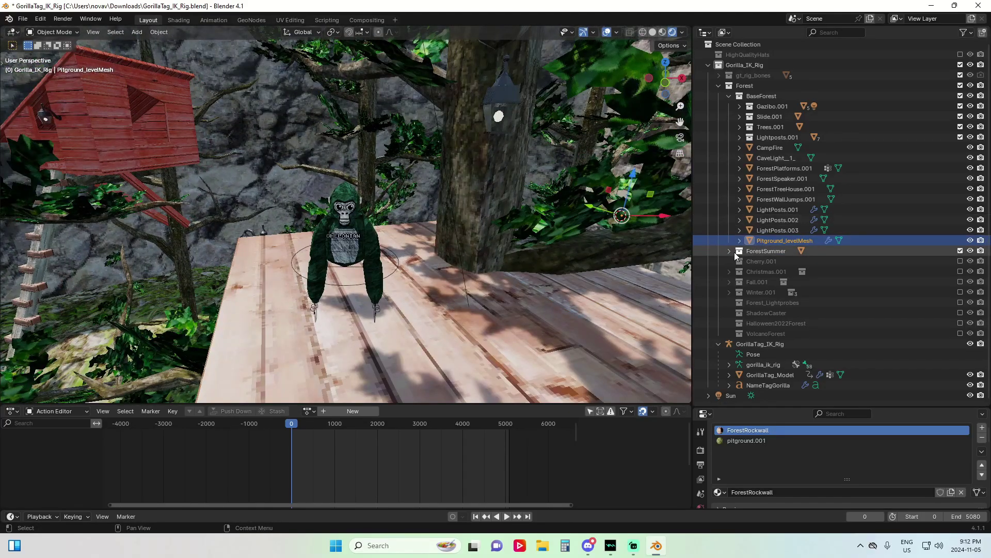
- Select the Sun light, move it closer to the gorilla and re-aim its direction toward the platform
{"action": "left_click", "coordinate": [730, 395]}
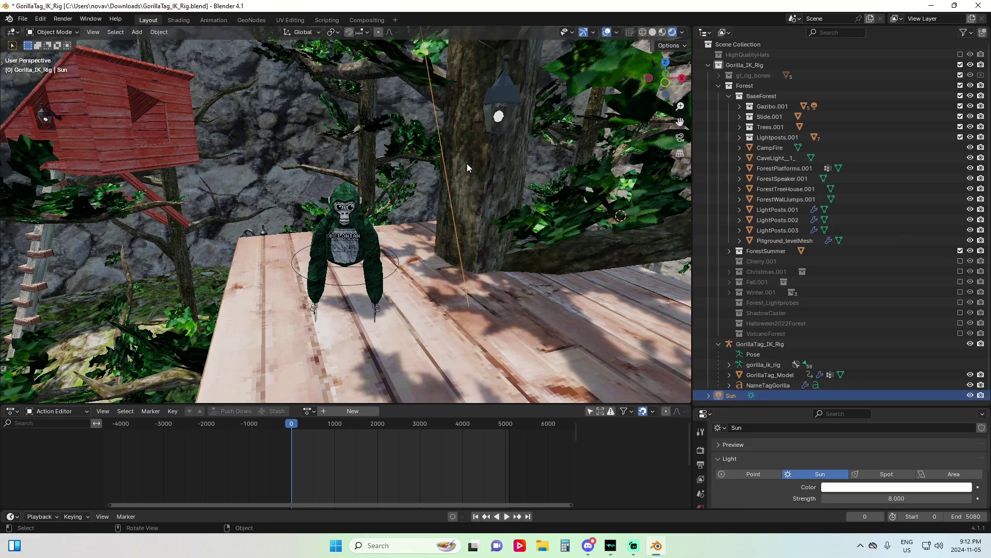
{"action": "middle_click_drag", "start_coordinate": [457, 129], "coordinate": [368, 81]}
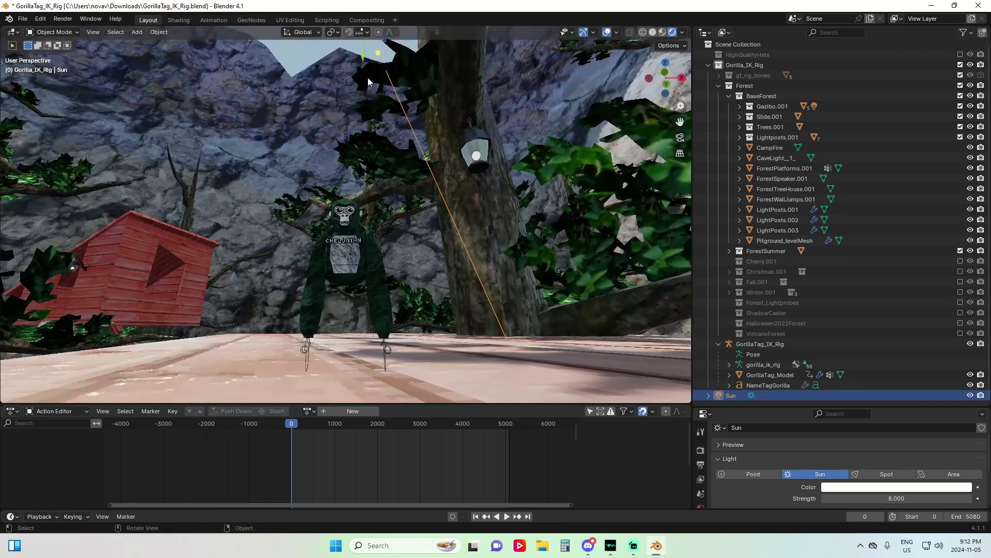
{"action": "left_click_drag", "start_coordinate": [362, 56], "coordinate": [364, 142]}
{"action": "middle_click_drag", "start_coordinate": [450, 123], "coordinate": [440, 161]}
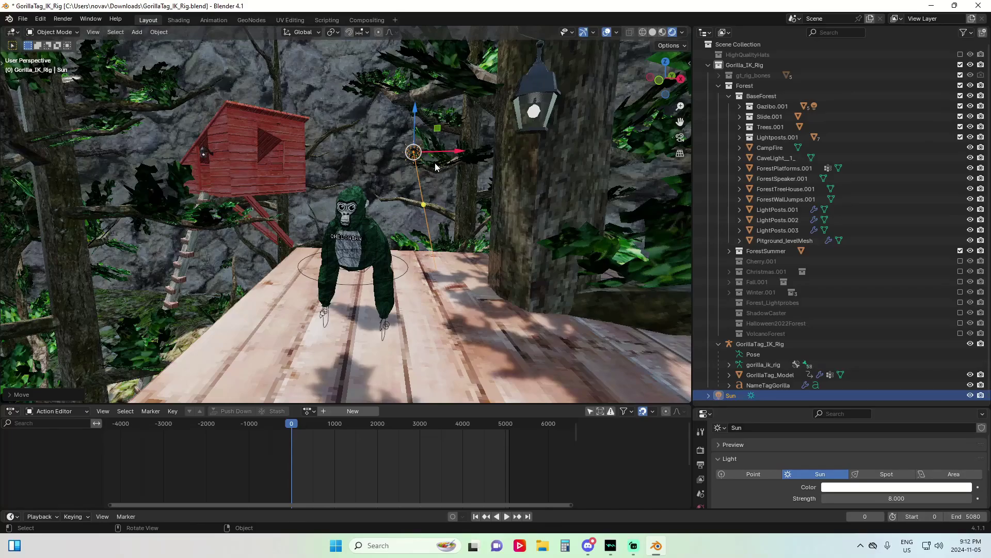
{"action": "left_click_drag", "start_coordinate": [423, 204], "coordinate": [476, 295]}
- Examine the gorilla on its platform and the surrounding forest map from several distances and angles
{"action": "middle_click_drag", "start_coordinate": [475, 294], "coordinate": [307, 207]}
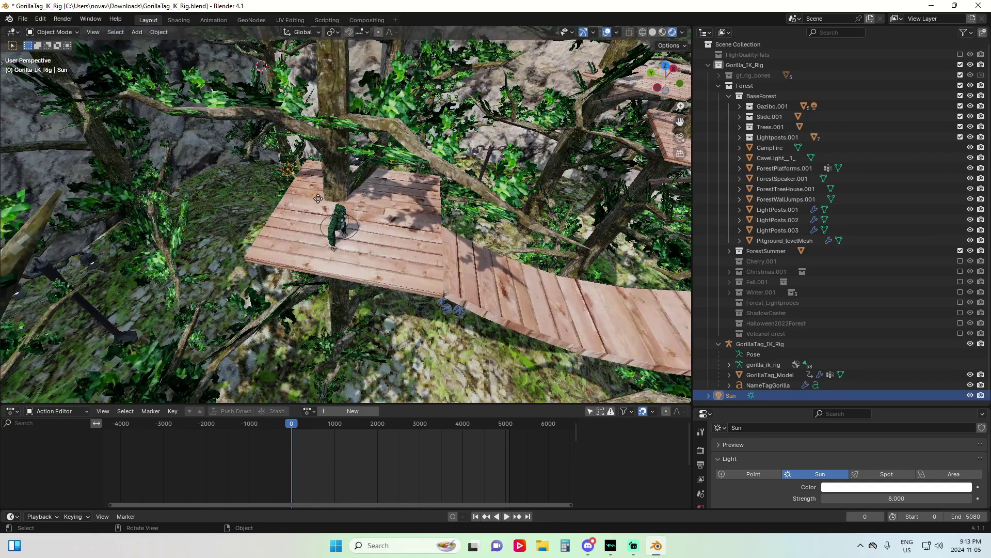
{"action": "left_click_drag", "start_coordinate": [307, 208], "coordinate": [293, 215]}
{"action": "middle_click_drag", "start_coordinate": [374, 227], "coordinate": [240, 189]}
{"action": "scroll", "coordinate": [317, 198], "scroll_direction": "up", "scroll_amount": 6}
{"action": "scroll", "coordinate": [317, 197], "scroll_direction": "down", "scroll_amount": 2}
{"action": "scroll", "coordinate": [258, 186], "scroll_direction": "down", "scroll_amount": 3}
{"action": "middle_click_drag", "start_coordinate": [310, 165], "coordinate": [330, 178]}
{"action": "left_click", "coordinate": [314, 173]}
{"action": "left_click", "coordinate": [298, 84]}
{"action": "scroll", "coordinate": [356, 242], "scroll_direction": "up", "scroll_amount": 5}
- Select the GorillaTag_IK_Rig armature instead of the gorilla mesh and switch it to Pose Mode
{"action": "middle_click_drag", "start_coordinate": [358, 244], "coordinate": [338, 197], "text": "shift"}
{"action": "left_click", "coordinate": [338, 198]}
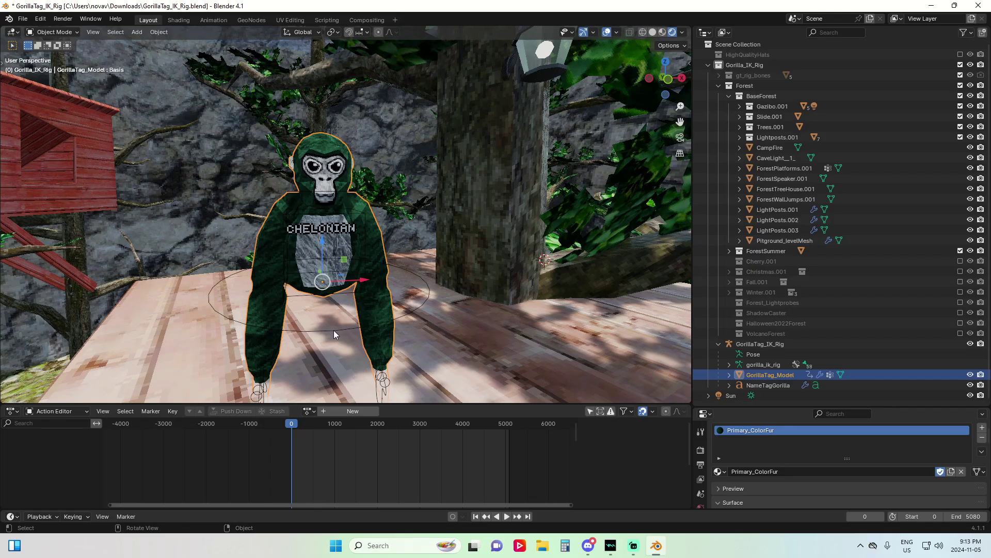
{"action": "left_click", "coordinate": [472, 399]}
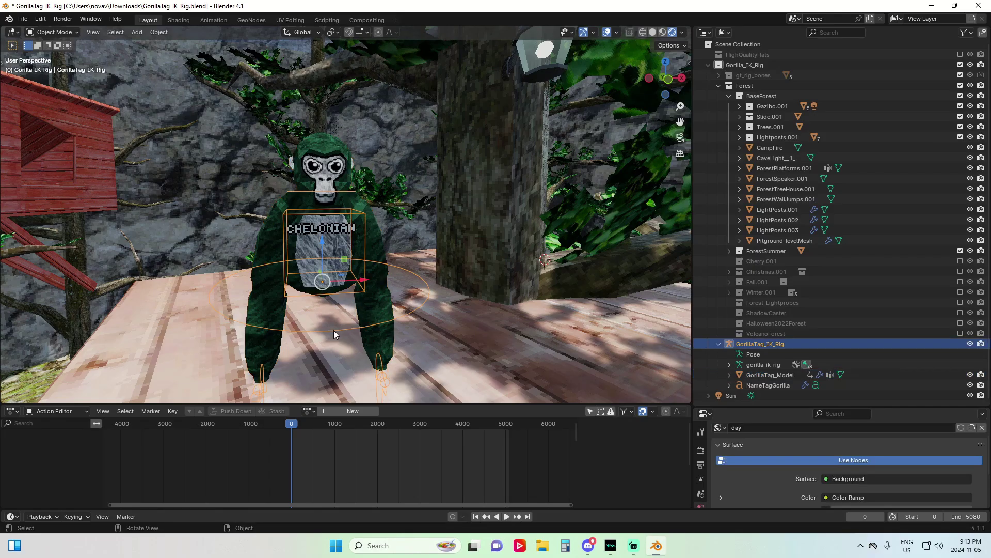
{"action": "left_click", "coordinate": [68, 34]}
{"action": "left_click", "coordinate": [66, 66]}
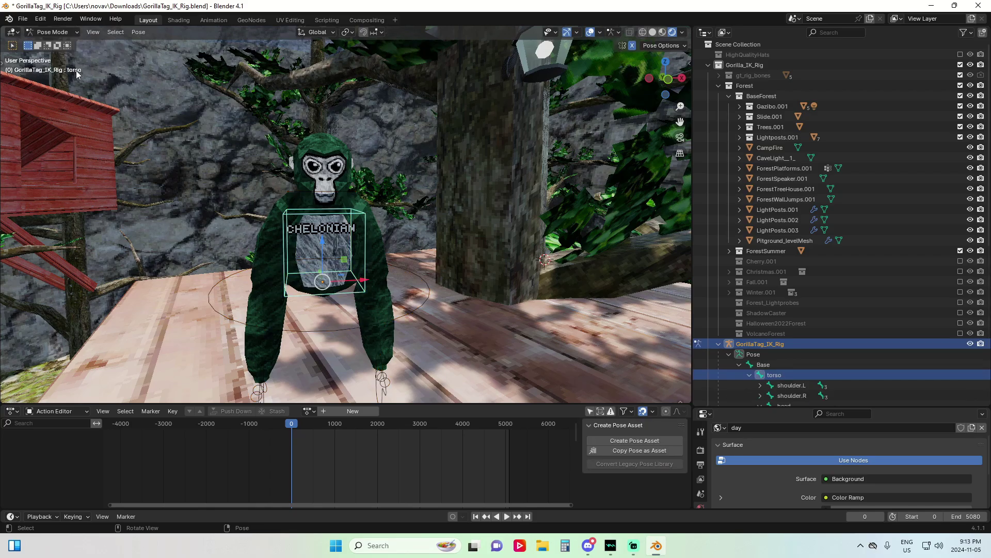
- Move the gorilla's torso bone along the global Y axis
{"action": "mouse_move", "coordinate": [423, 243]}
{"action": "middle_mouse_down", "text": "shift"}
{"action": "mouse_move", "coordinate": [463, 244]}
{"action": "mouse_move", "coordinate": [443, 263]}
{"action": "mouse_move", "coordinate": [509, 107]}
{"action": "mouse_move", "coordinate": [467, 205]}
{"action": "mouse_move", "coordinate": [393, 227]}
{"action": "mouse_move", "coordinate": [426, 247]}
{"action": "middle_mouse_up", "text": "shift"}
{"action": "key", "text": "g"}
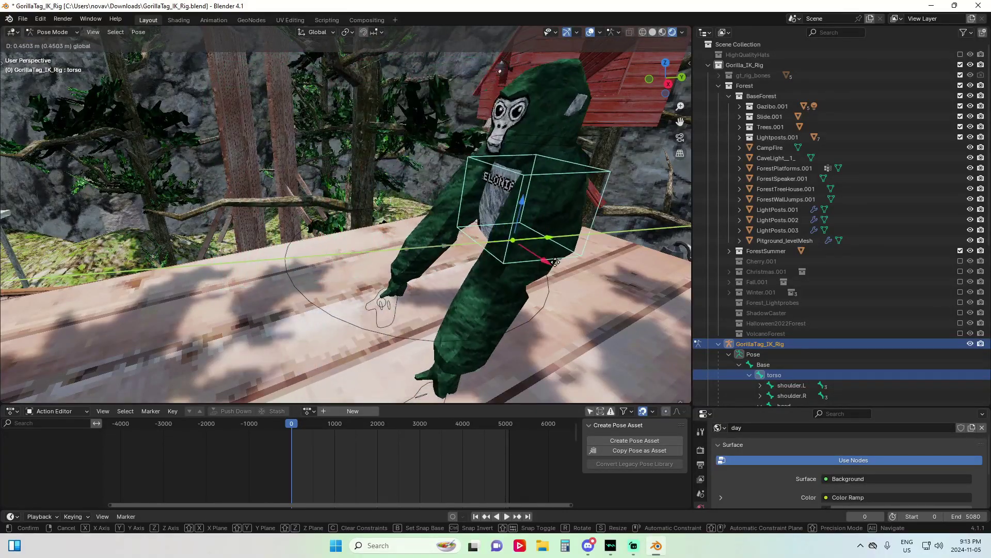
{"action": "left_click_drag", "start_coordinate": [49, 228], "coordinate": [495, 230]}
{"action": "middle_click_drag", "start_coordinate": [496, 230], "coordinate": [472, 222]}
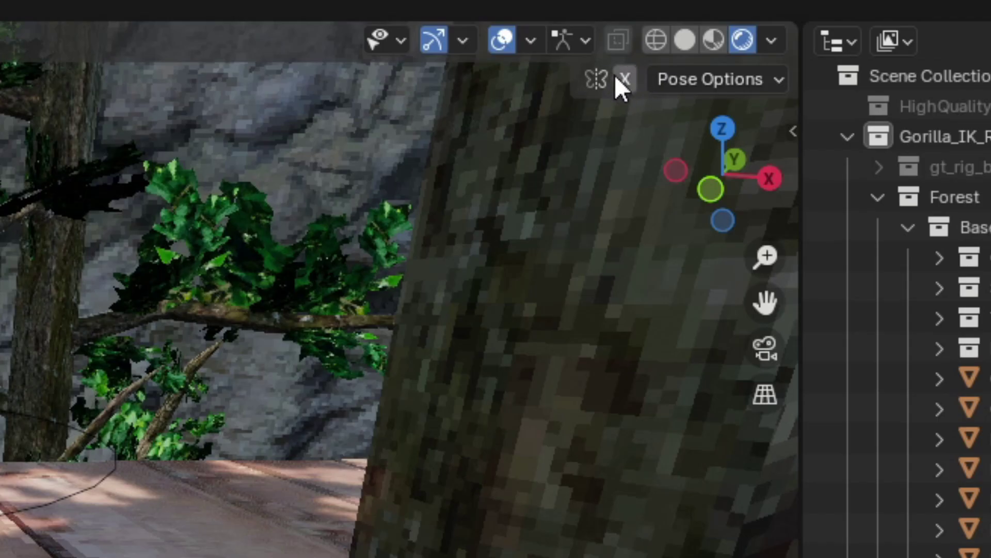
- Enable X-axis mirroring for the pose and raise the left hand controller to lift both hands out of the platform
{"action": "middle_click_drag", "start_coordinate": [31, 527], "coordinate": [356, 447], "text": "shift"}
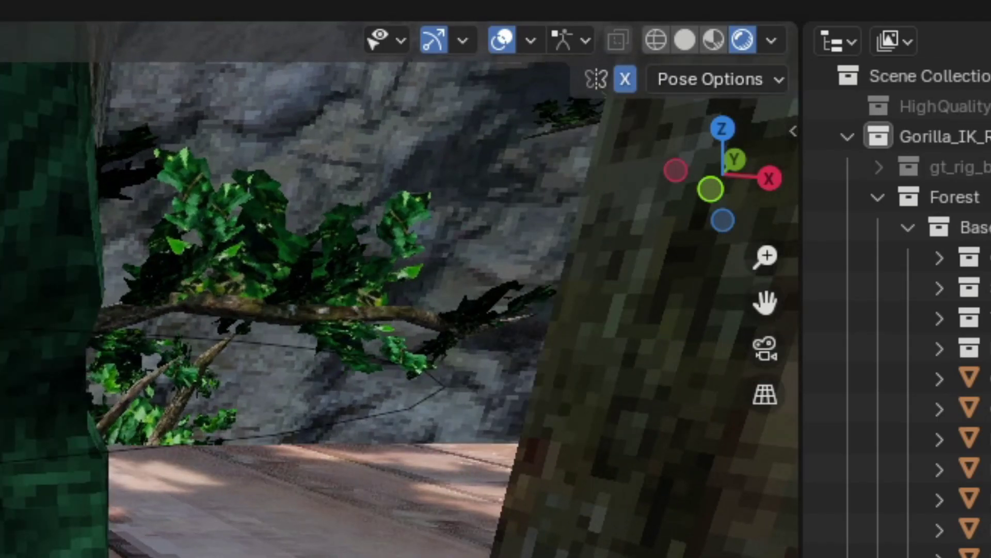
{"action": "left_click", "coordinate": [441, 325]}
{"action": "middle_click_drag", "start_coordinate": [483, 309], "coordinate": [471, 317]}
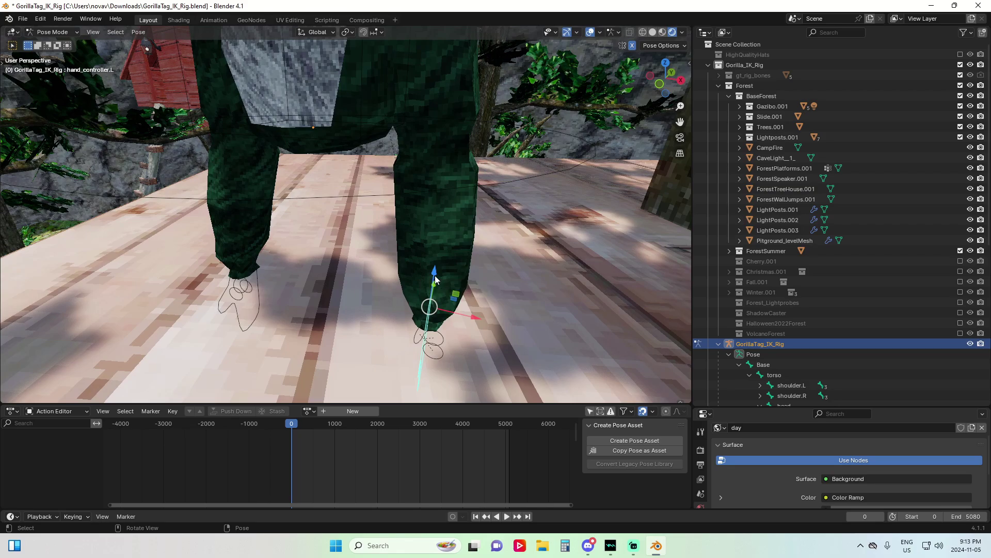
{"action": "left_click_drag", "start_coordinate": [435, 278], "coordinate": [445, 155]}
{"action": "left_click_drag", "start_coordinate": [491, 200], "coordinate": [504, 208]}
{"action": "left_click_drag", "start_coordinate": [448, 171], "coordinate": [450, 206]}
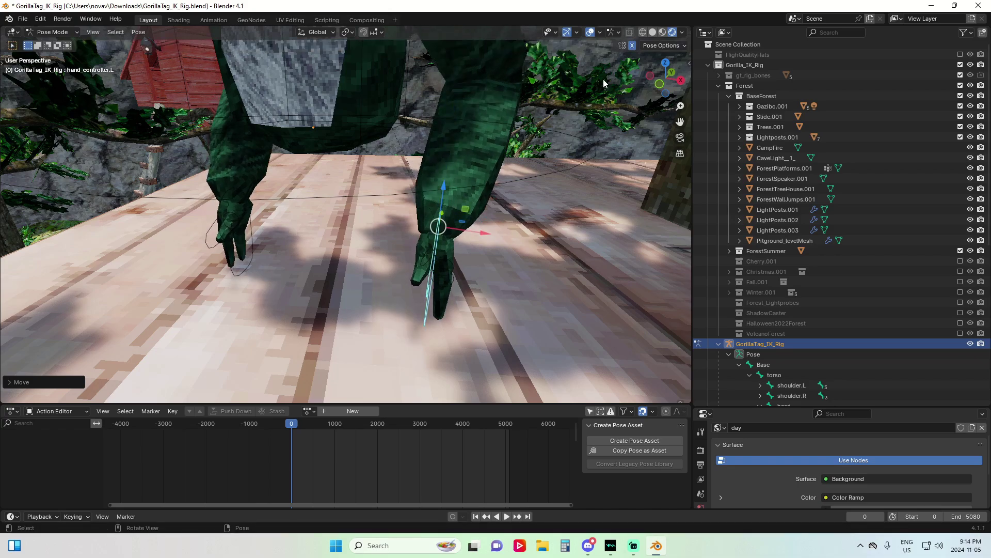
{"action": "left_click", "coordinate": [689, 63]}
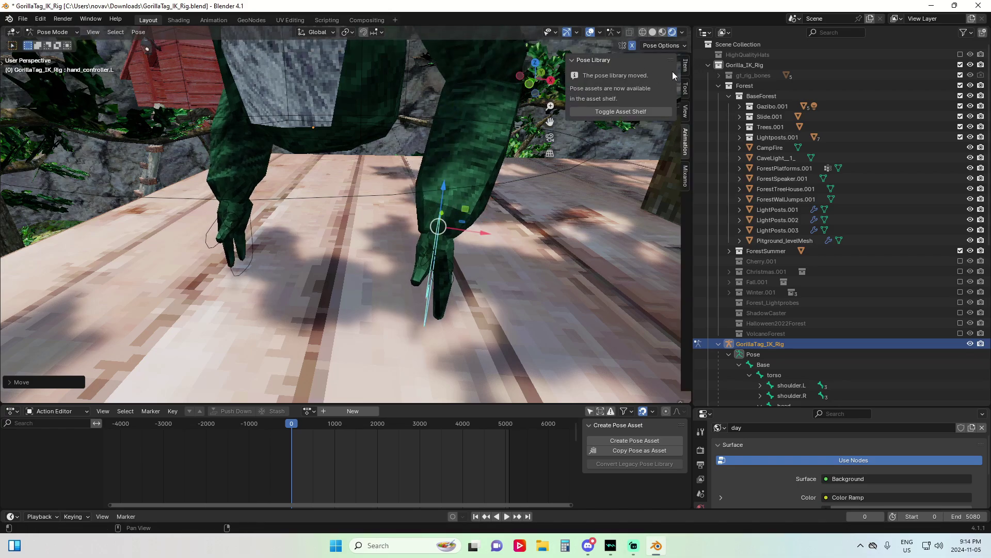
{"action": "left_click", "coordinate": [685, 89]}
{"action": "left_click", "coordinate": [686, 111]}
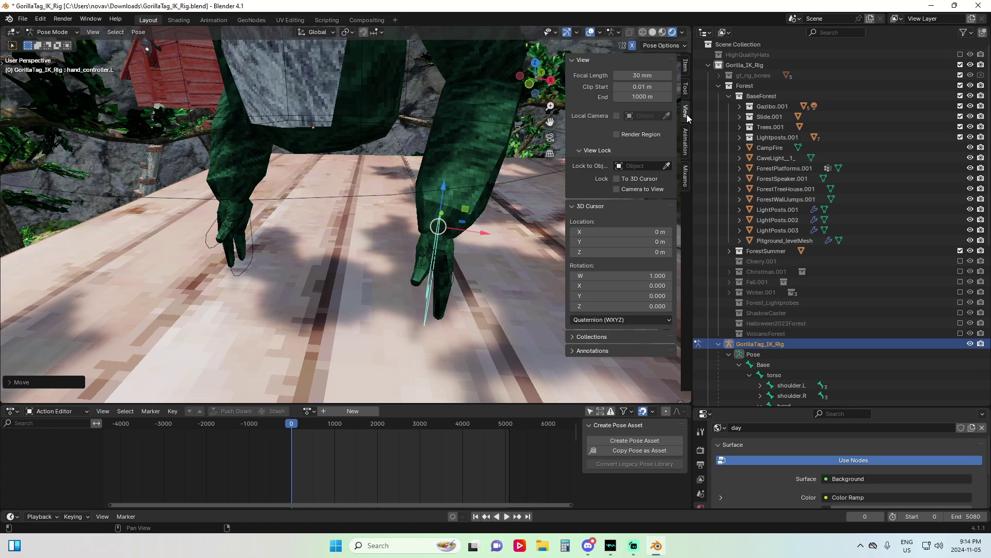
{"action": "left_click", "coordinate": [684, 66]}
{"action": "left_click", "coordinate": [573, 60]}
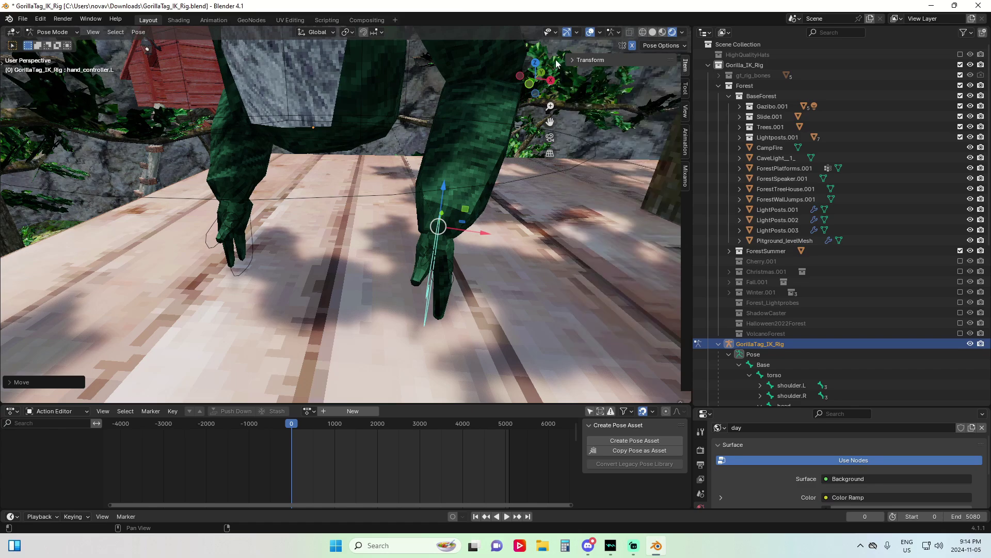
- Show the viewport tools and use the Rotate tool to turn the left hand controller, spreading the mirrored hands over the platform
{"action": "left_click", "coordinate": [4, 60]}
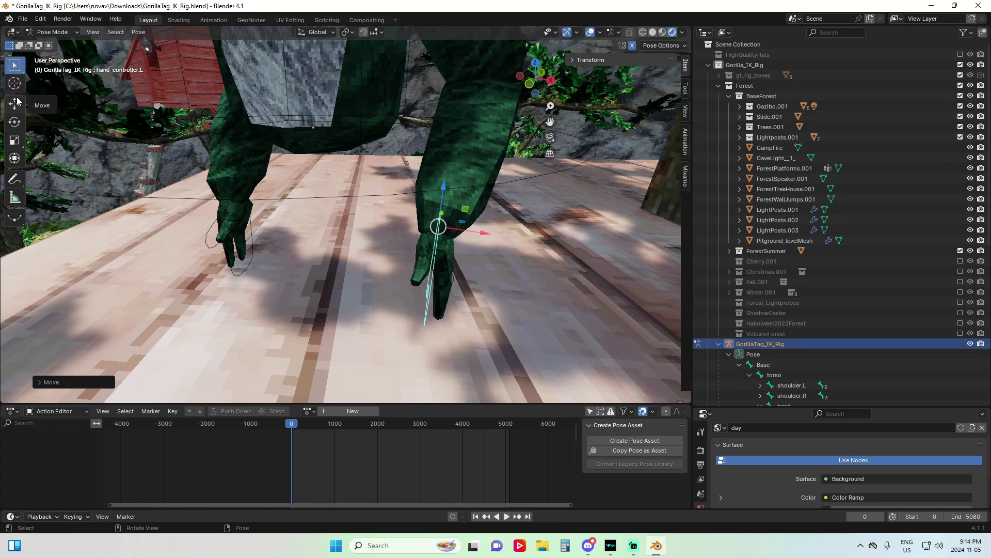
{"action": "left_click", "coordinate": [15, 122]}
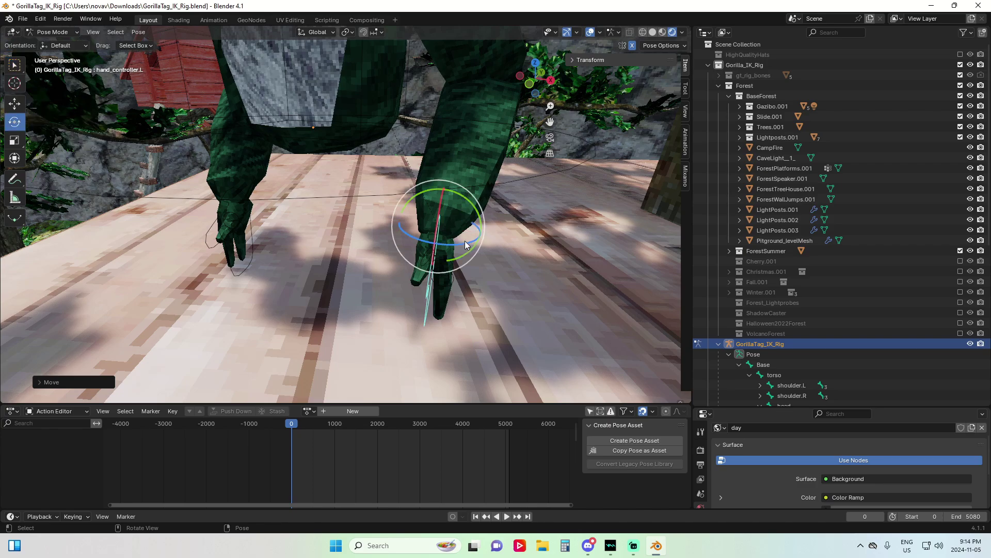
{"action": "left_click_drag", "start_coordinate": [426, 257], "coordinate": [478, 252]}
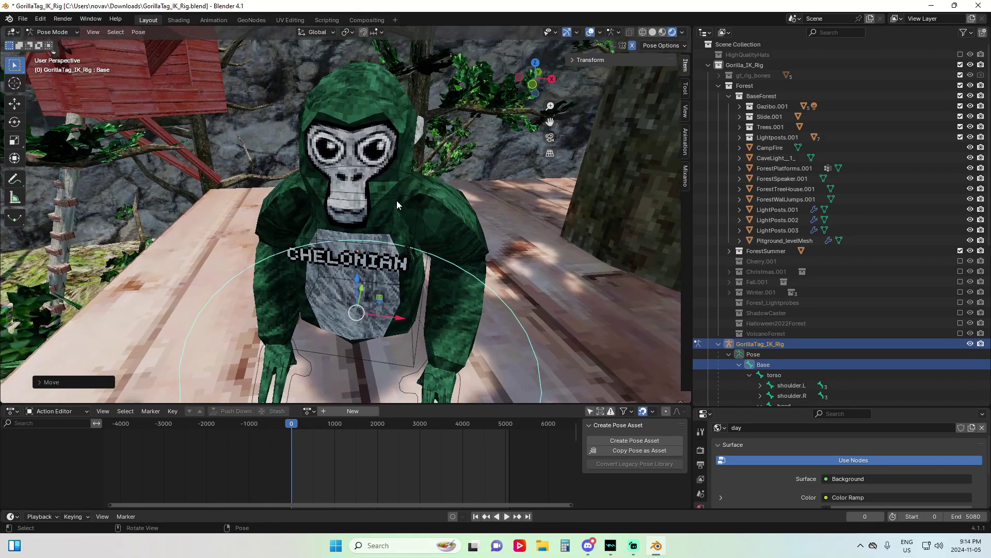
- Select the gorilla's head bone and lower the head along the global Z axis
{"action": "left_click", "coordinate": [397, 200]}
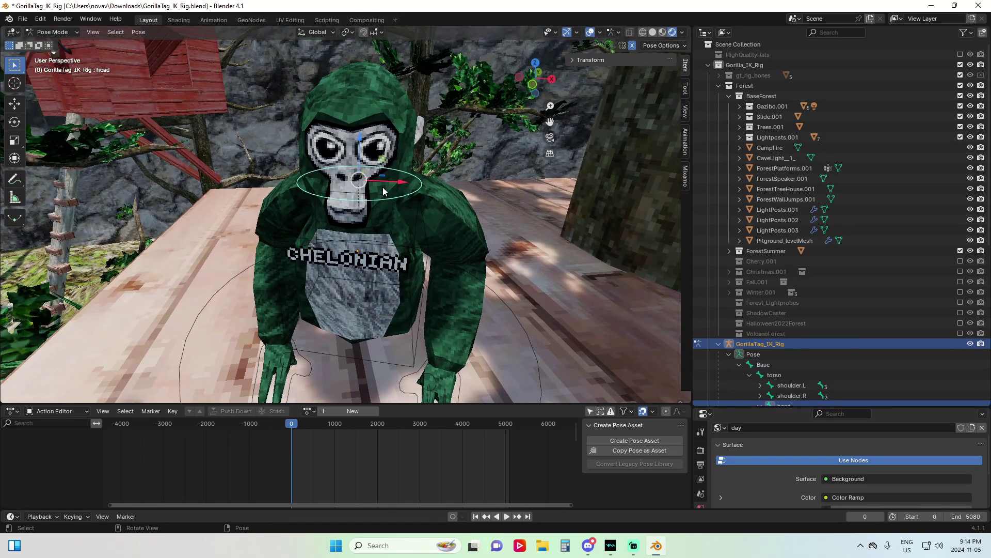
{"action": "left_click_drag", "start_coordinate": [358, 155], "coordinate": [360, 218]}
{"action": "middle_click_drag", "start_coordinate": [432, 208], "coordinate": [355, 164]}
- Place the 3D cursor on the gorilla's face with the Cursor tool
{"action": "left_click", "coordinate": [15, 83]}
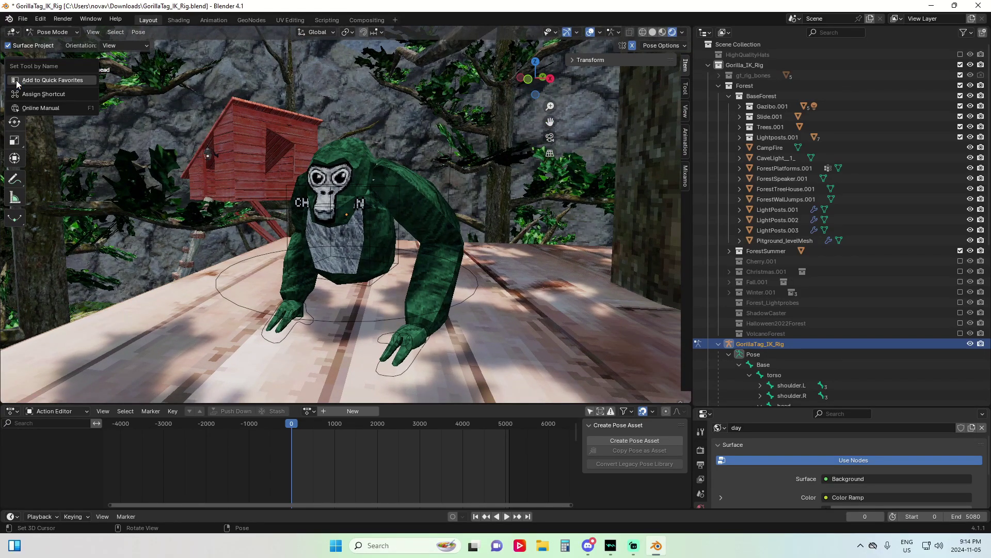
{"action": "middle_click_drag", "start_coordinate": [287, 189], "coordinate": [324, 170]}
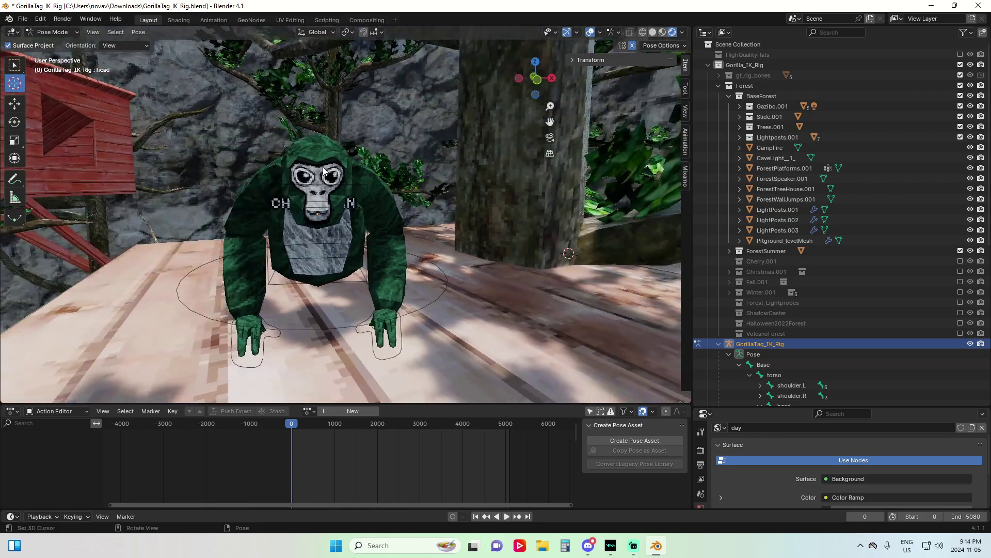
{"action": "middle_click_drag", "start_coordinate": [393, 159], "coordinate": [350, 172]}
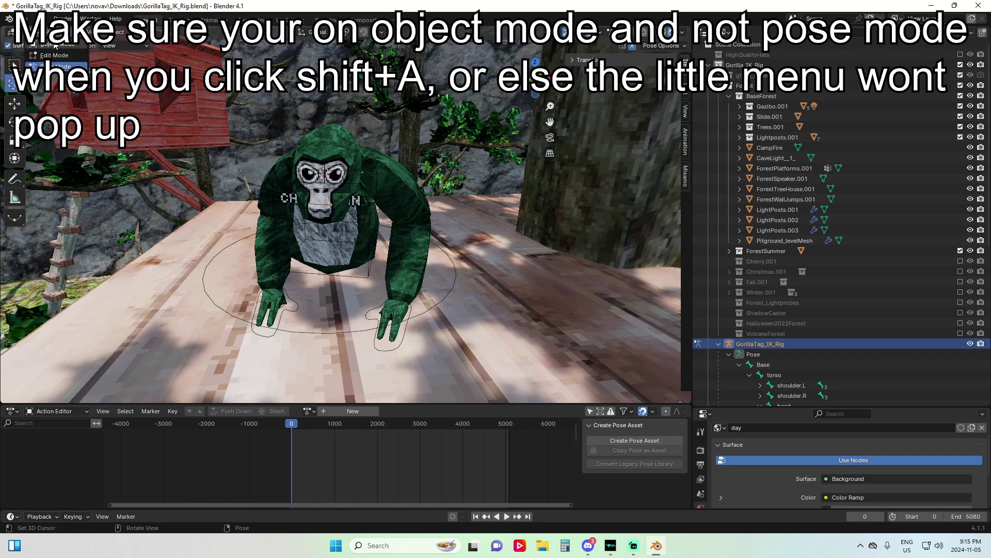
- Switch from Pose Mode to Object Mode and add a camera at the 3D cursor
{"action": "key", "text": "ctrl+Tab"}
{"action": "left_click", "coordinate": [323, 196]}
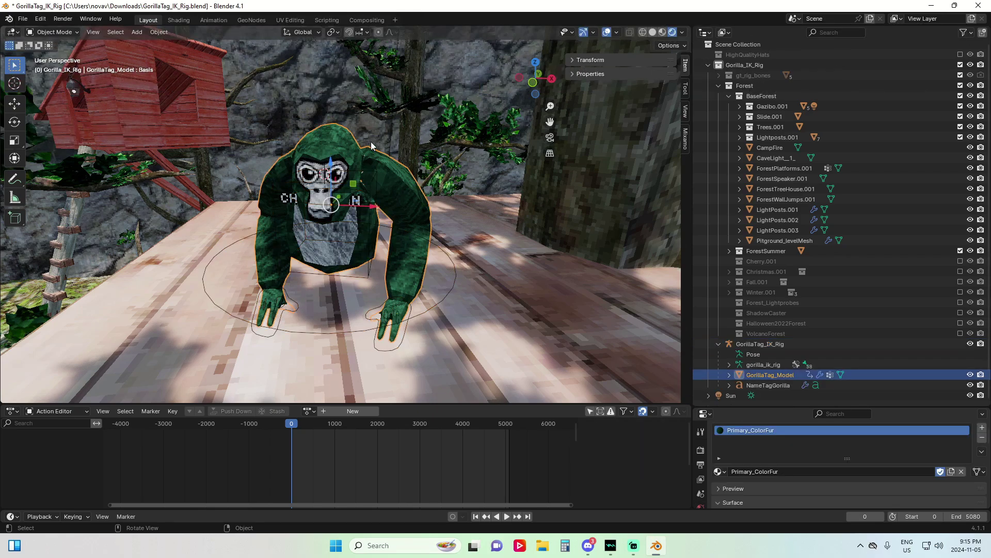
{"action": "key", "text": "shift+a"}
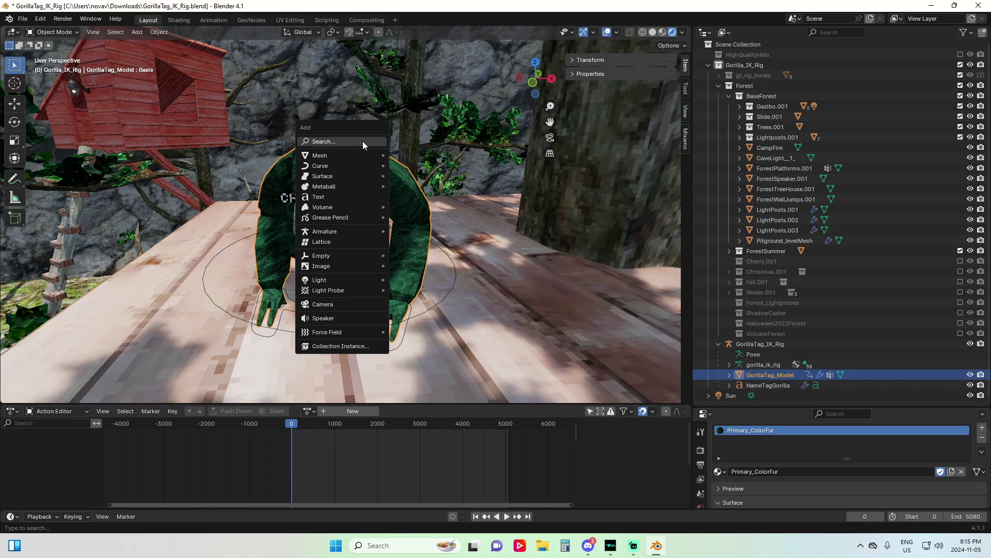
{"action": "left_click", "coordinate": [325, 305]}
- Move the camera along the global Y axis to a spot on the platform in front of the gorilla
{"action": "middle_click_drag", "start_coordinate": [324, 305], "coordinate": [381, 163]}
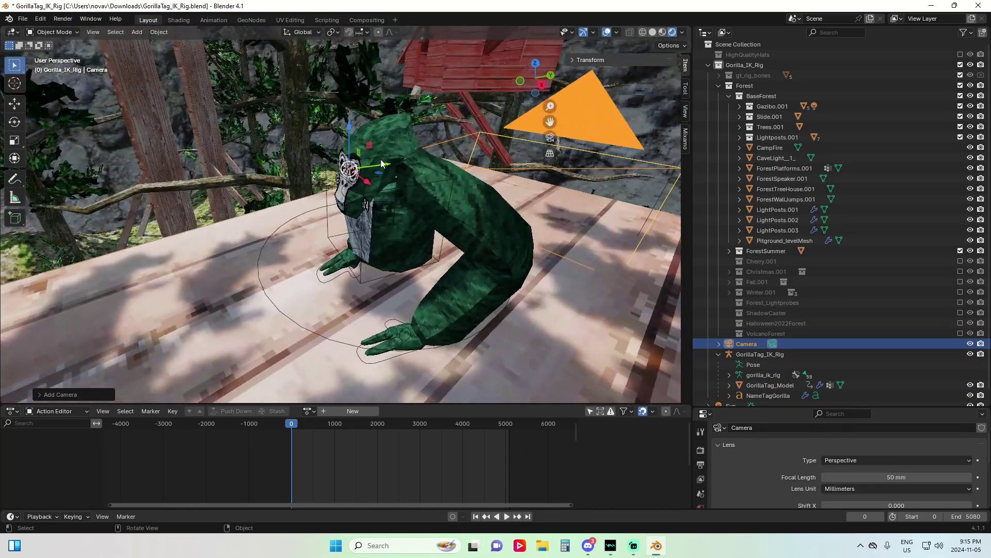
{"action": "left_click_drag", "start_coordinate": [381, 160], "coordinate": [195, 208]}
{"action": "middle_click_drag", "start_coordinate": [195, 208], "coordinate": [253, 240]}
{"action": "key", "text": "g"}
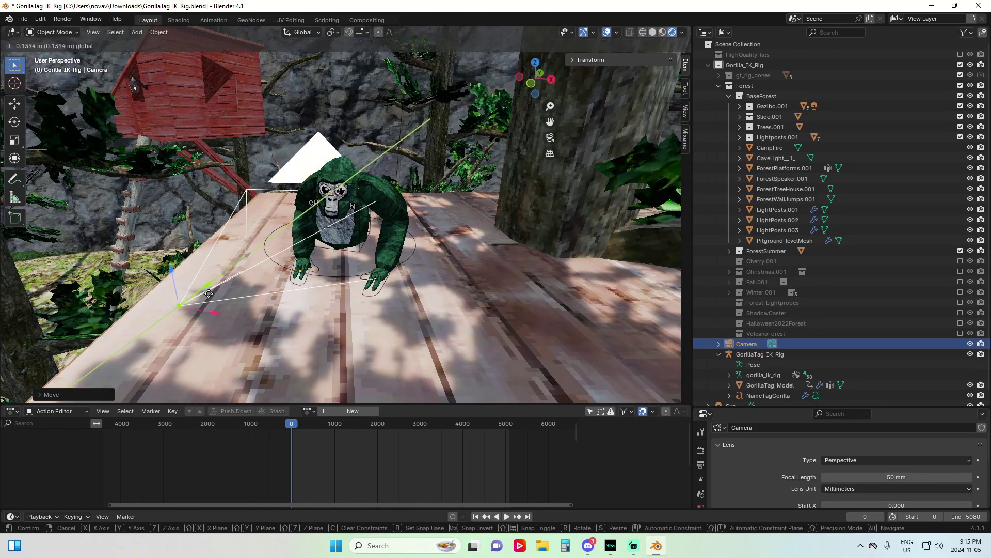
{"action": "left_click", "coordinate": [260, 311]}
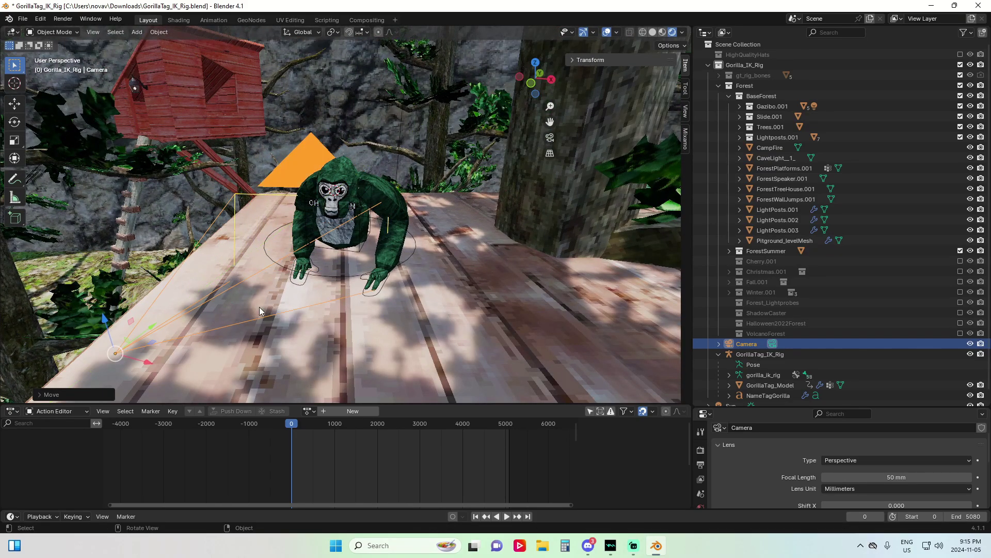
{"action": "middle_click_drag", "start_coordinate": [260, 311], "coordinate": [408, 221], "text": "shift"}
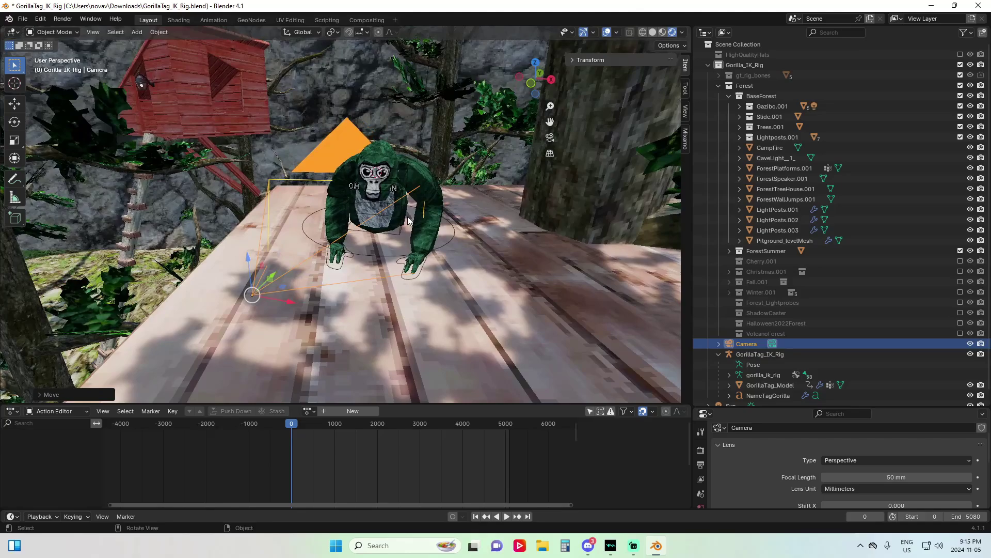
- Look through the camera, lock it to the view, and frame the whole gorilla at an angle with the treehouse behind it
{"action": "left_click", "coordinate": [685, 110]}
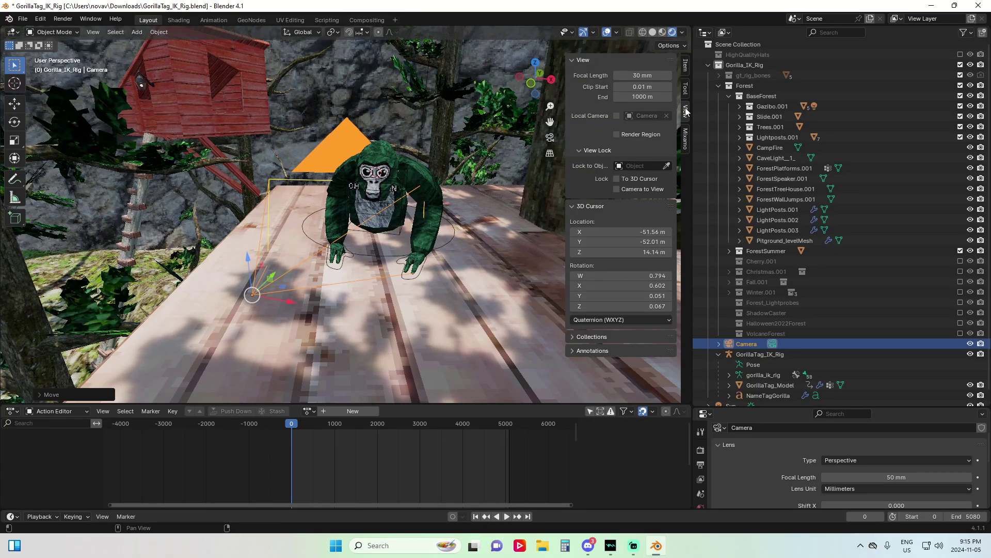
{"action": "left_click", "coordinate": [550, 138]}
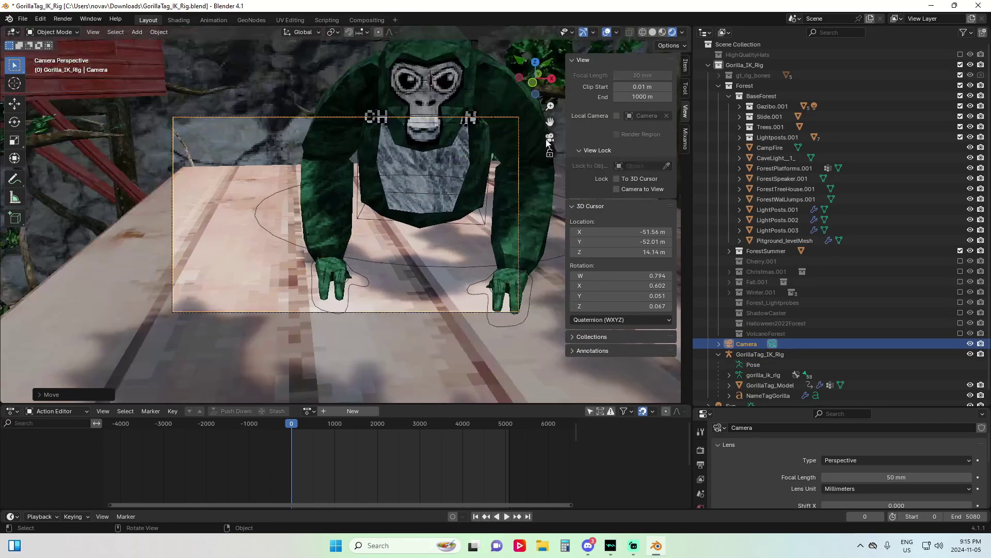
{"action": "left_click", "coordinate": [617, 189]}
{"action": "middle_click_drag", "start_coordinate": [479, 214], "coordinate": [348, 212]}
{"action": "scroll", "coordinate": [417, 238], "scroll_direction": "down", "scroll_amount": 4}
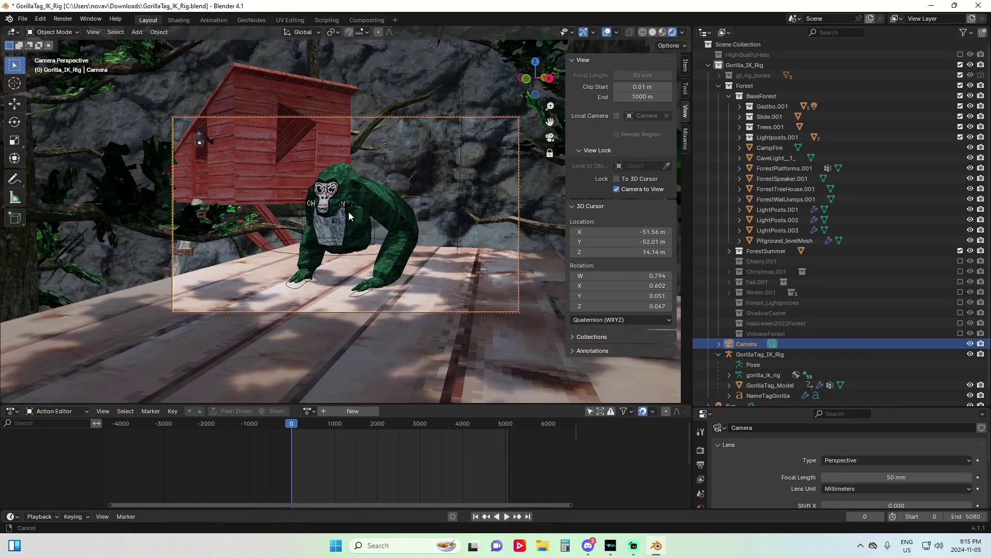